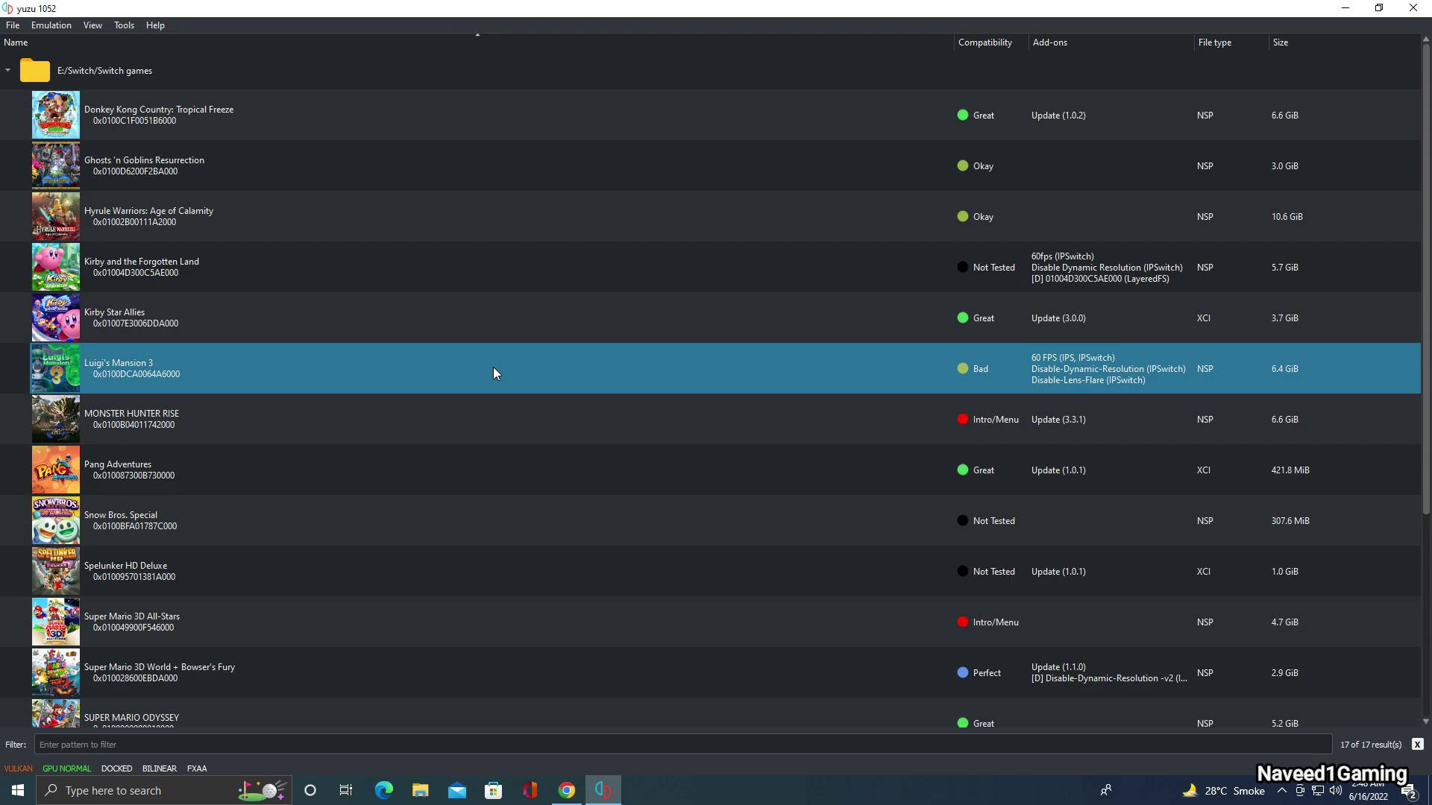
- Enable Limit Speed Percent and Multicore CPU Emulation in the general settings of the emulator configuration
{"action": "left_click", "coordinate": [53, 27]}
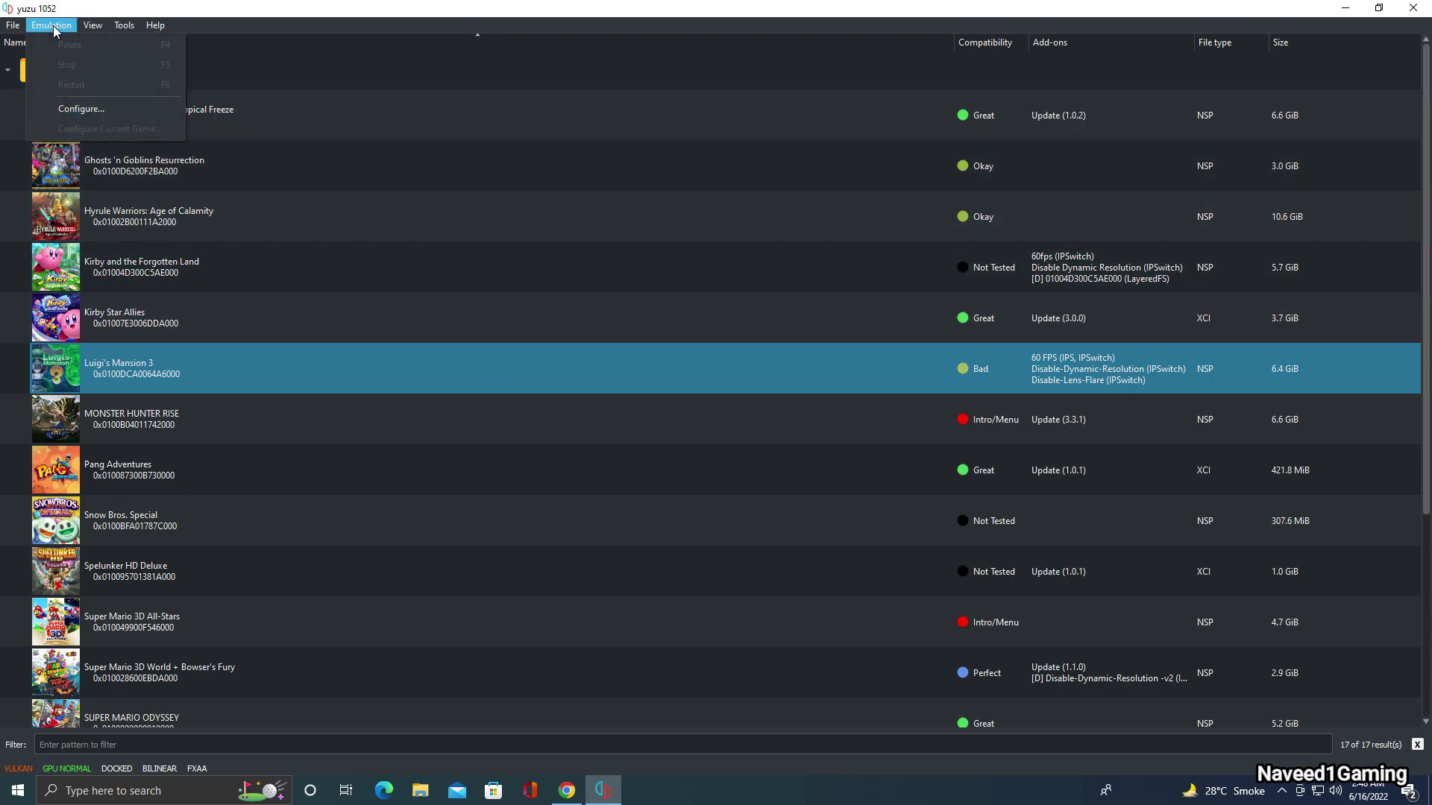
{"action": "left_click", "coordinate": [113, 111]}
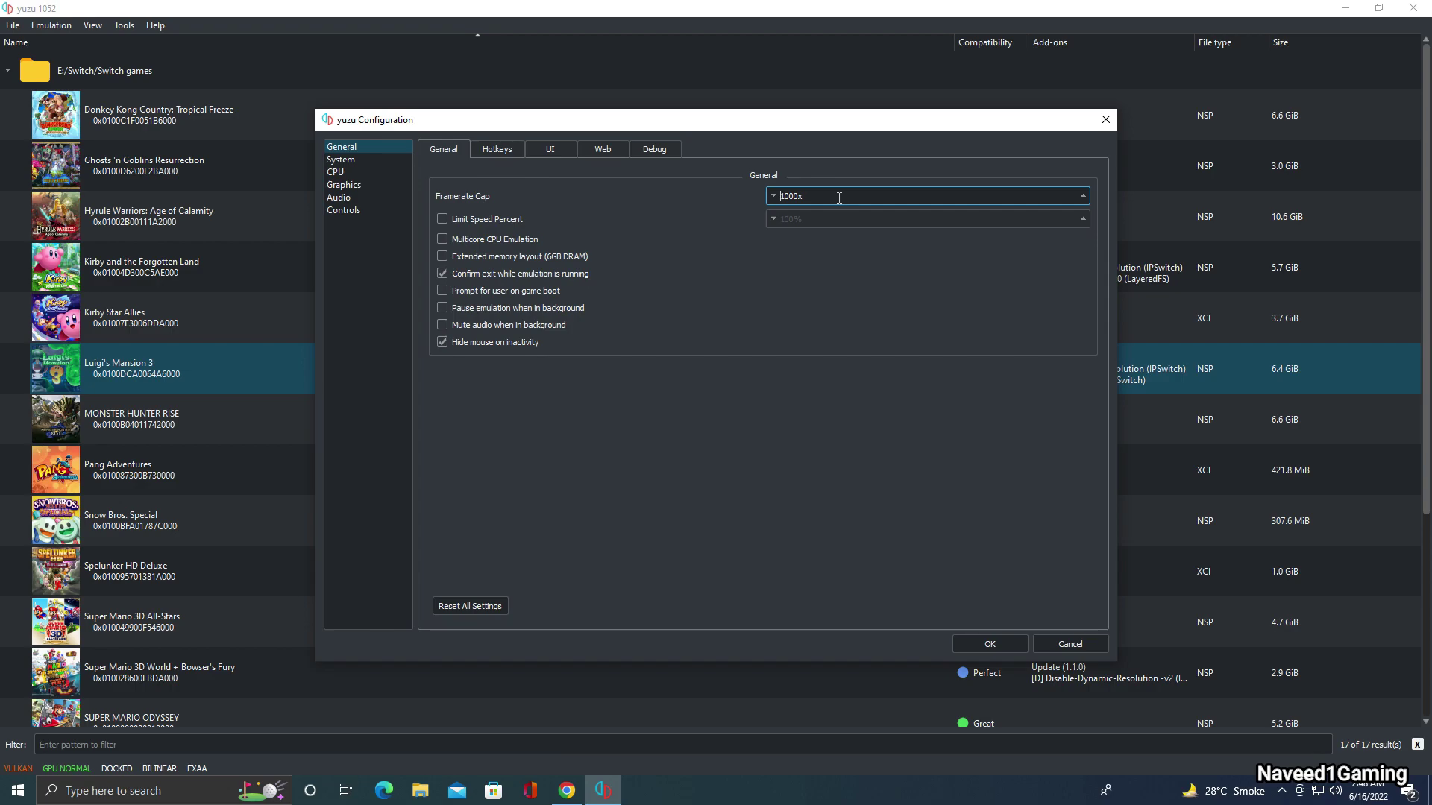
{"action": "left_click", "coordinate": [442, 219]}
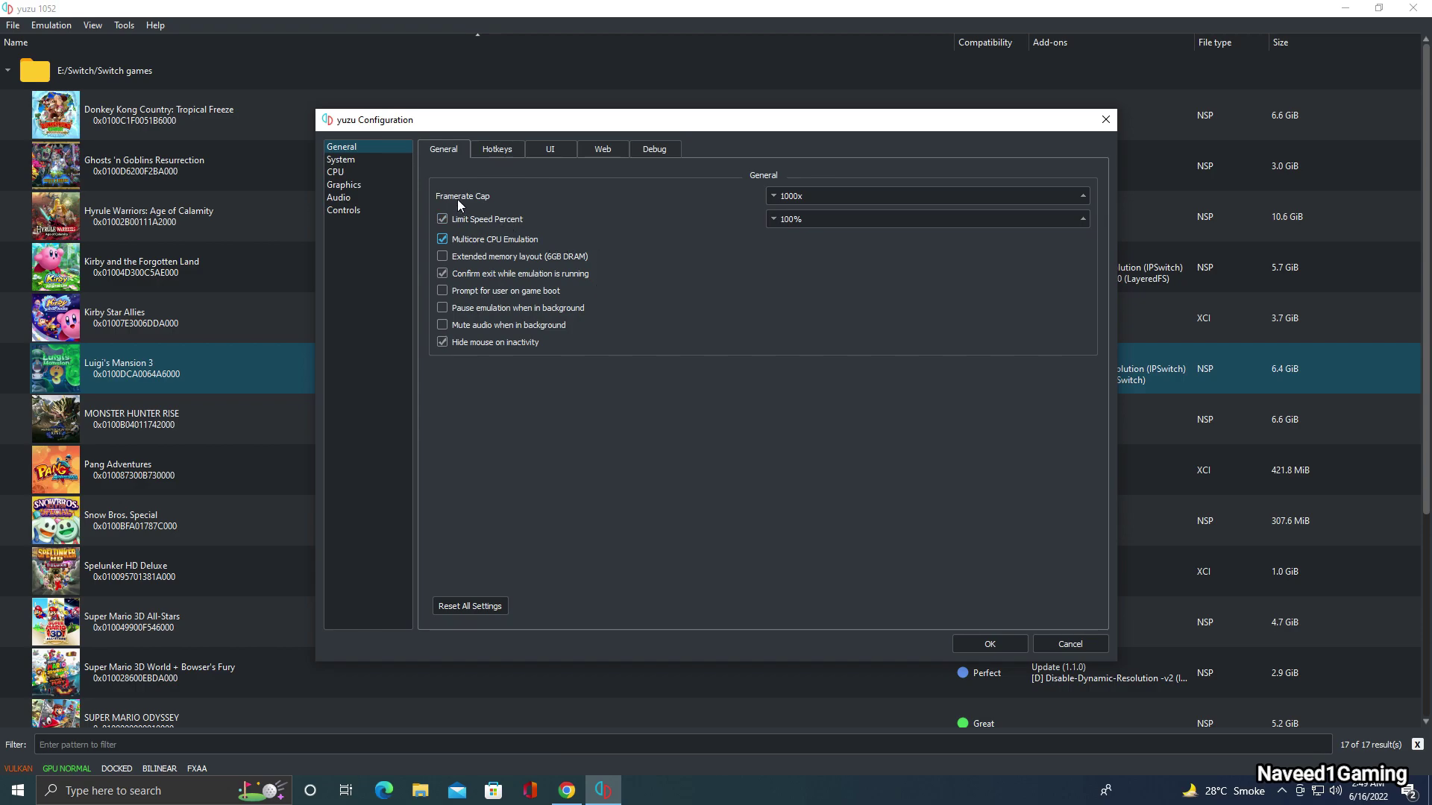
- Set the CPU accuracy to Auto in the emulator configuration
{"action": "left_click", "coordinate": [382, 173]}
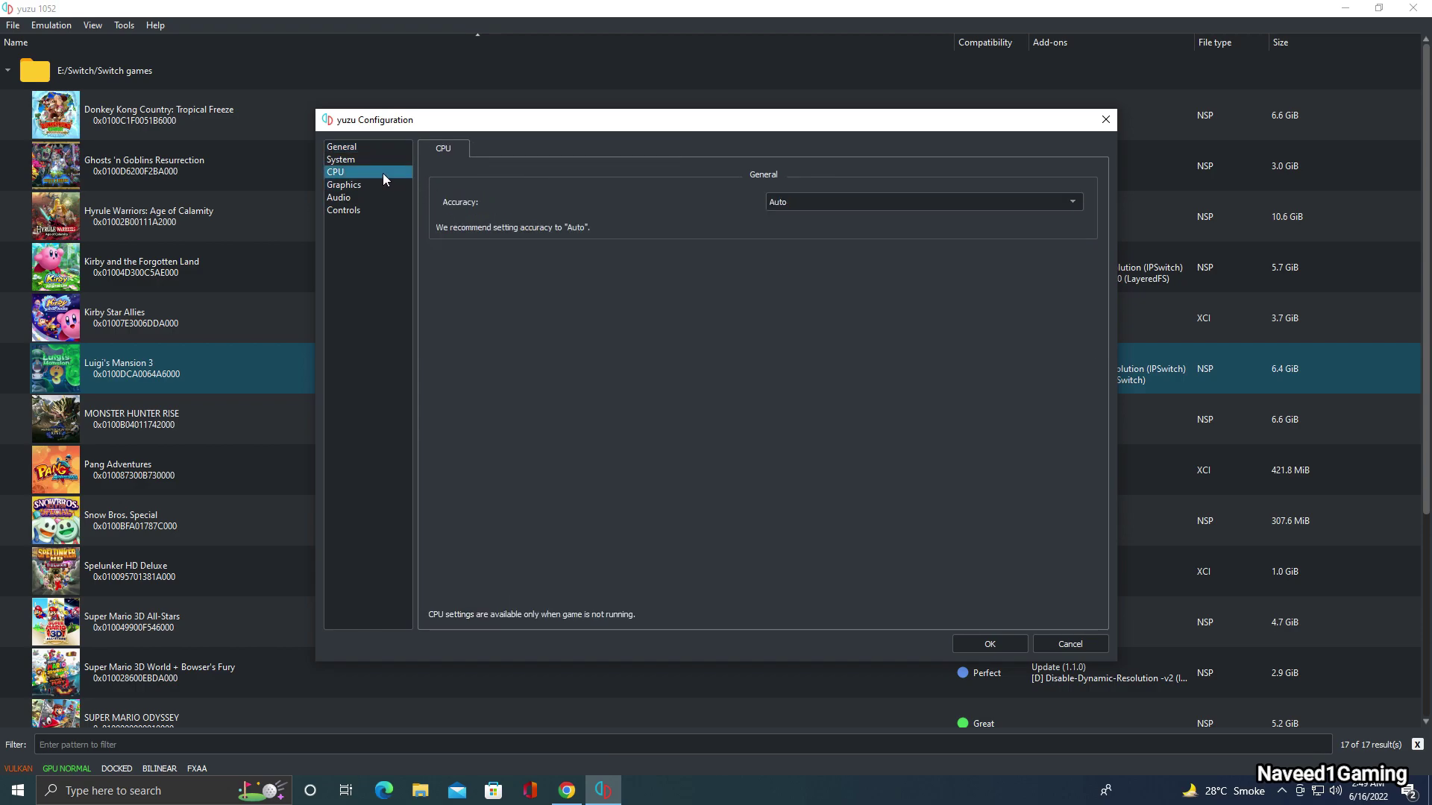
{"action": "left_click", "coordinate": [923, 205]}
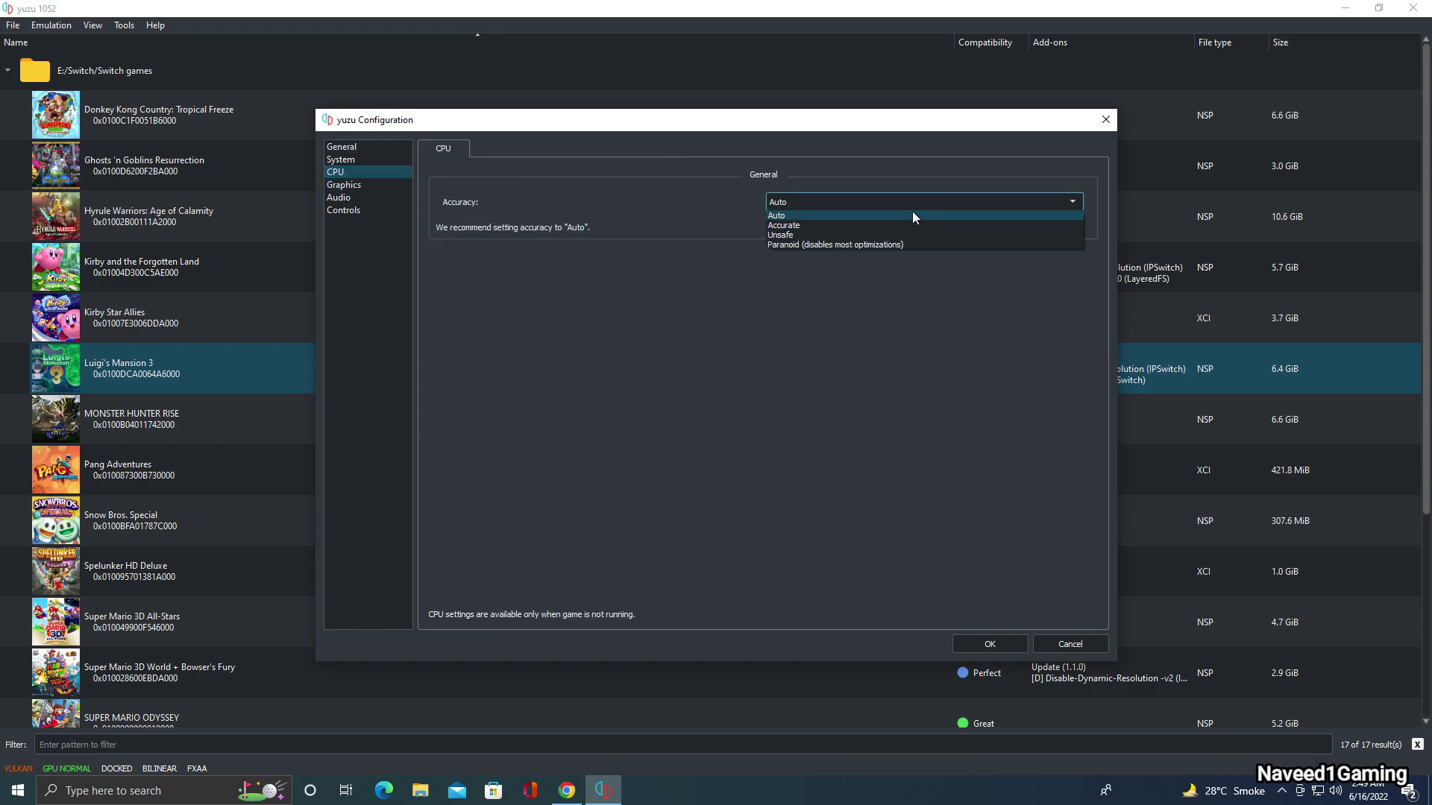
{"action": "left_click", "coordinate": [905, 212]}
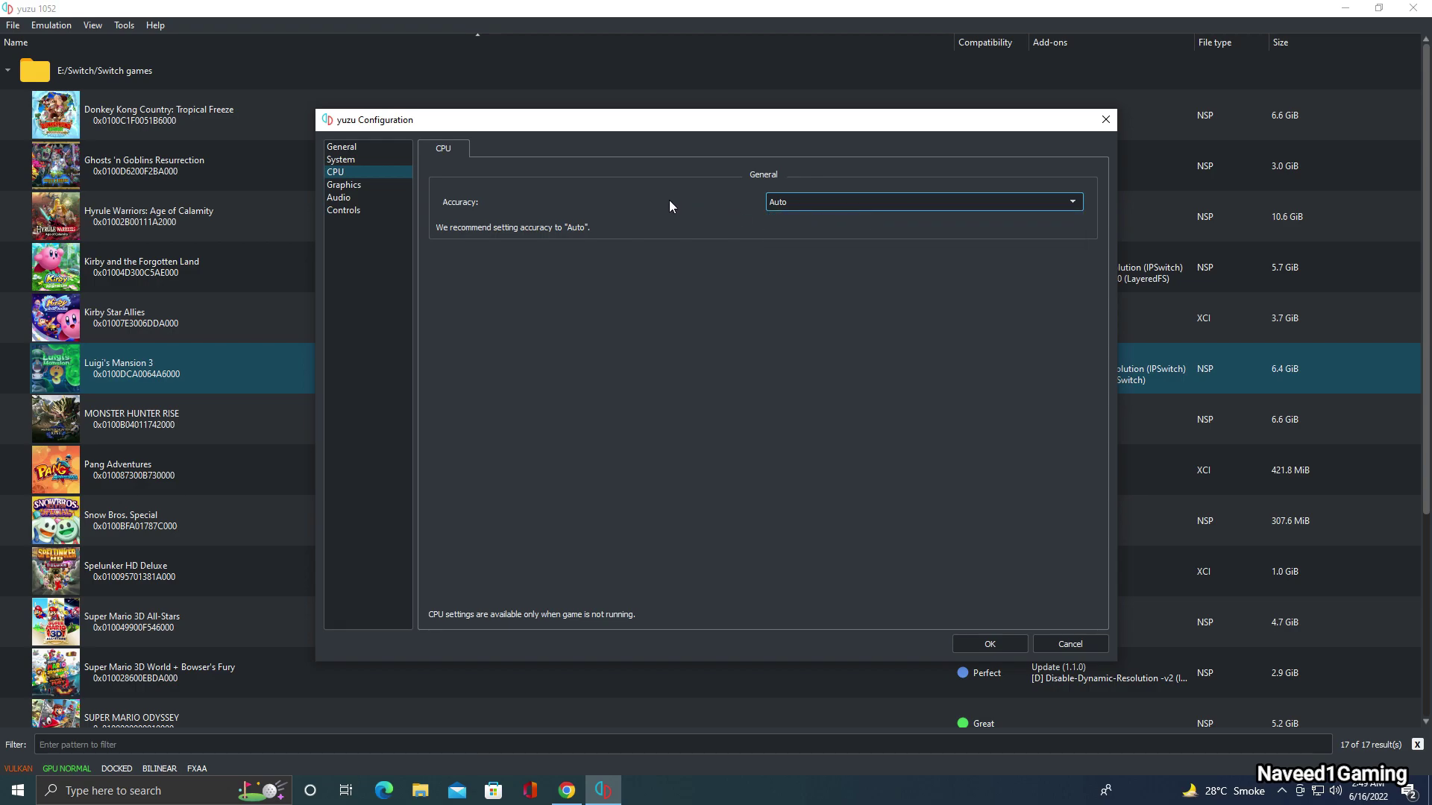
- Choose Vulkan as the API in the emulator's graphics settings
{"action": "left_click", "coordinate": [367, 186]}
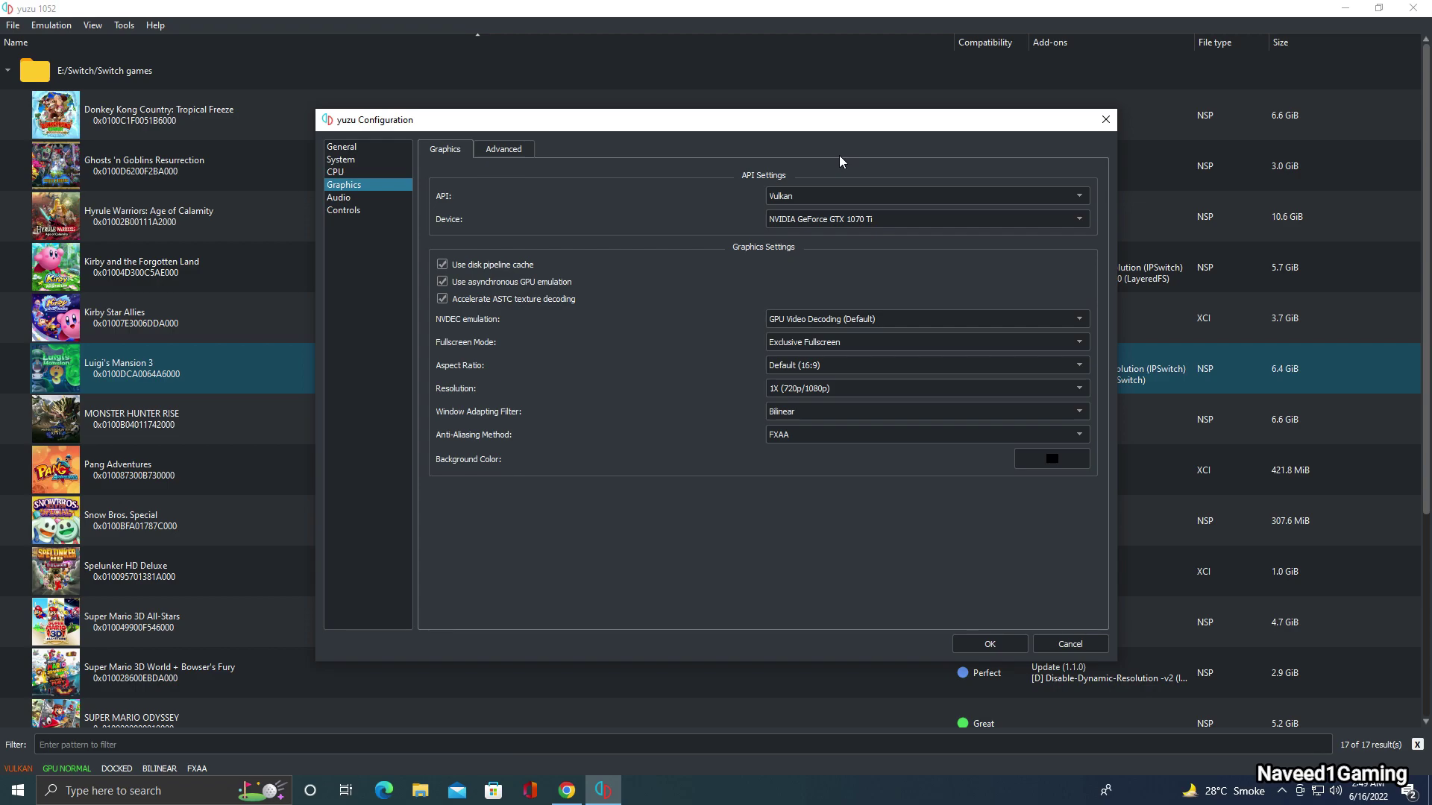
{"action": "left_click", "coordinate": [1017, 202]}
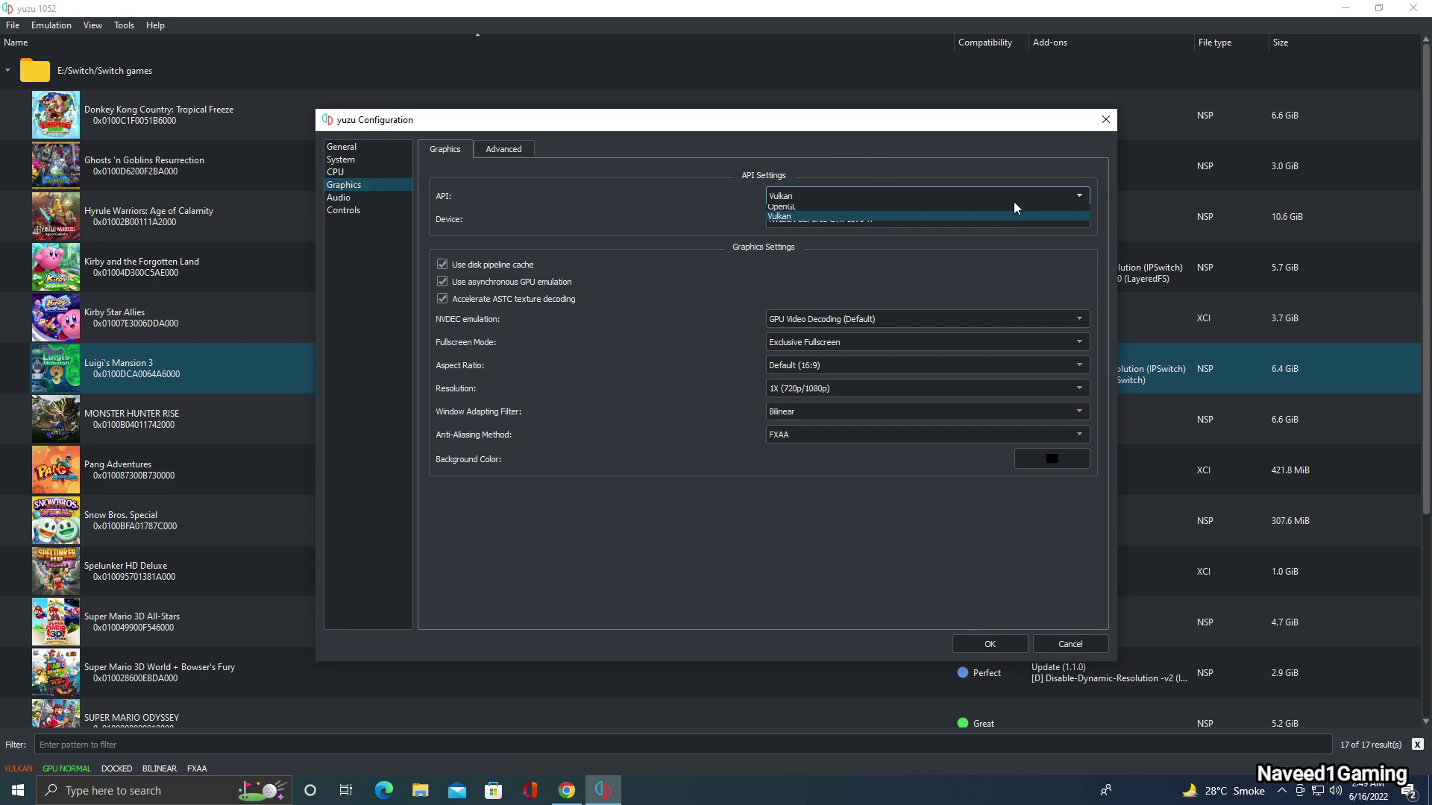
{"action": "left_click", "coordinate": [823, 217]}
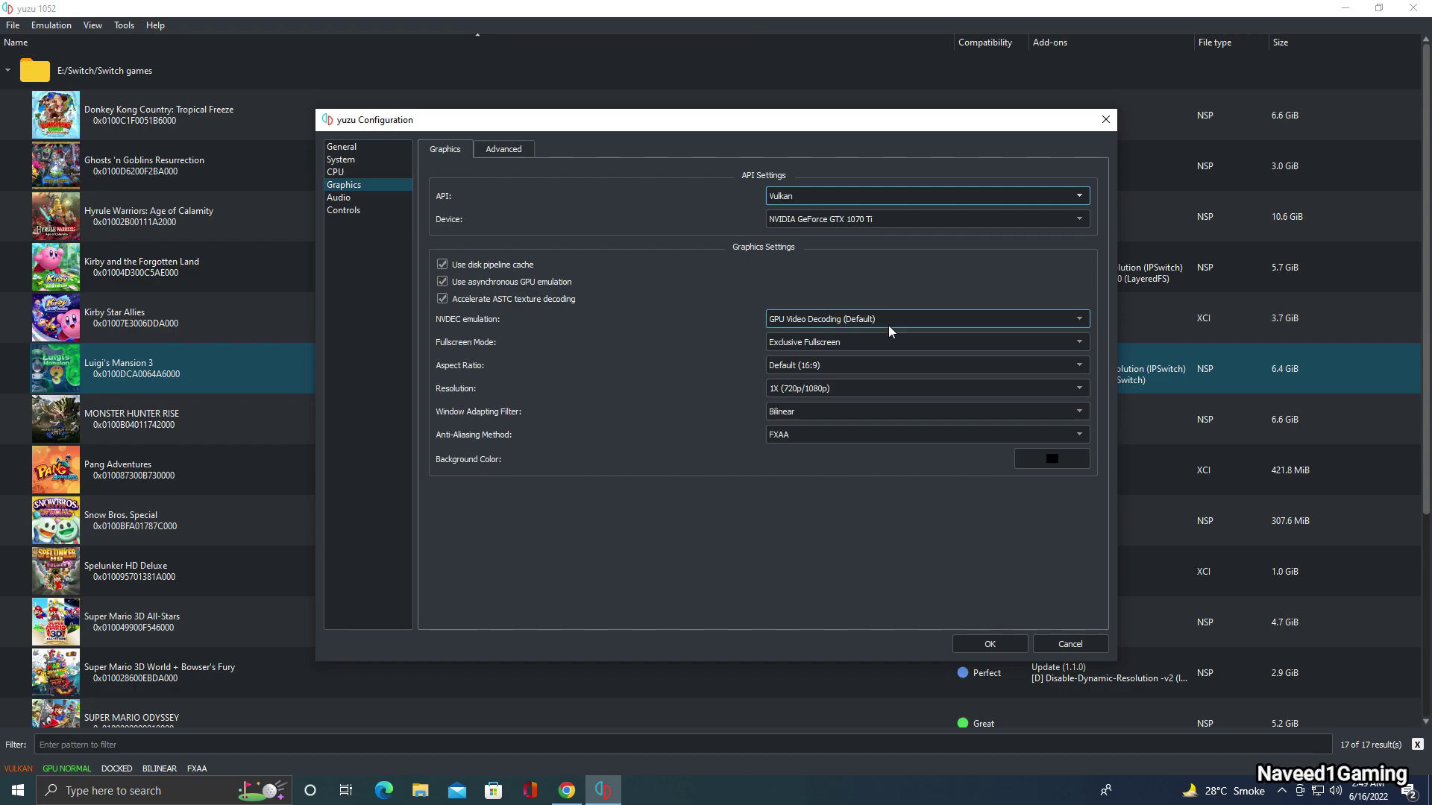
- Set NVDEC emulation to GPU Video Decoding (Default) and the graphics resolution to 3X (2160p/3240p)
{"action": "left_click", "coordinate": [1017, 321]}
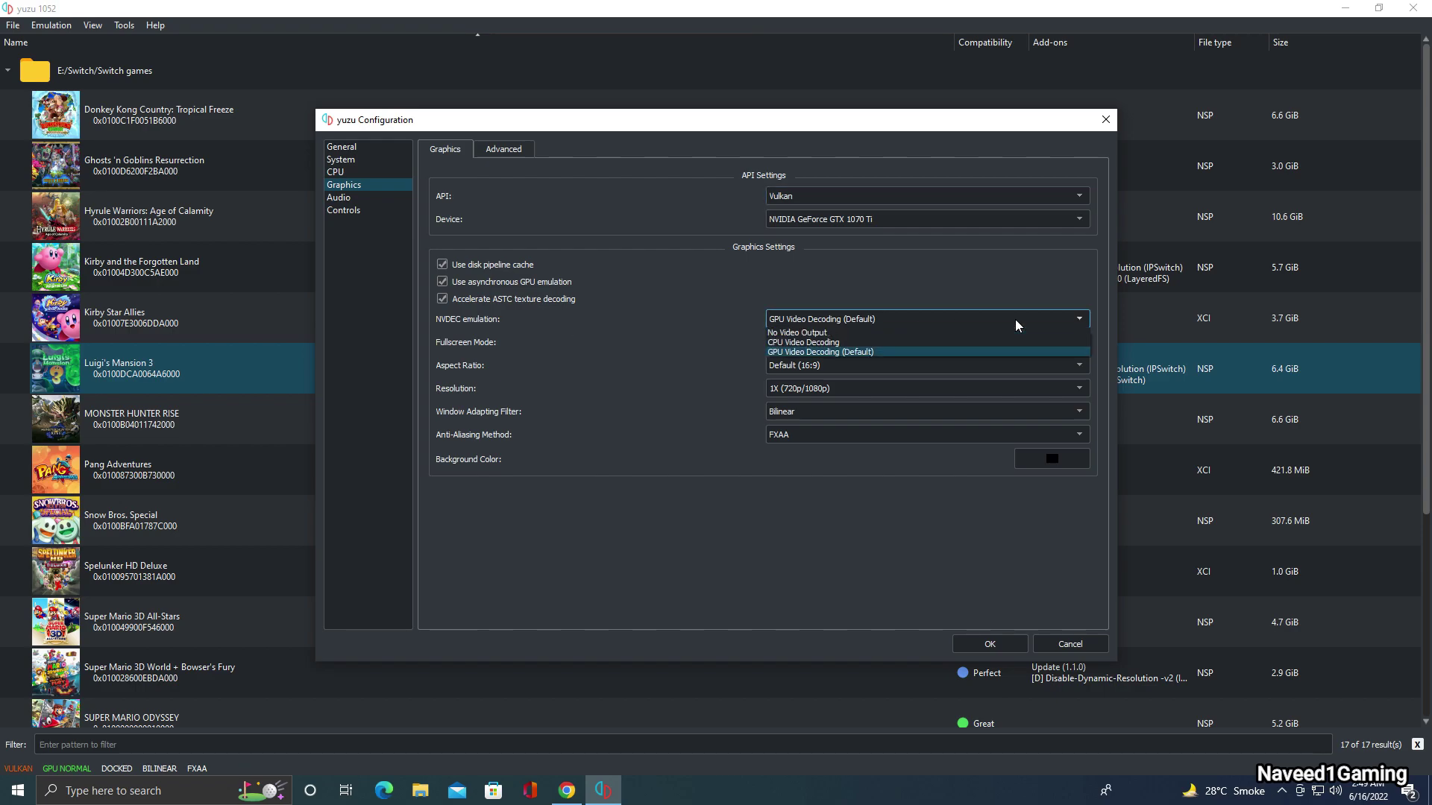
{"action": "left_click", "coordinate": [957, 349]}
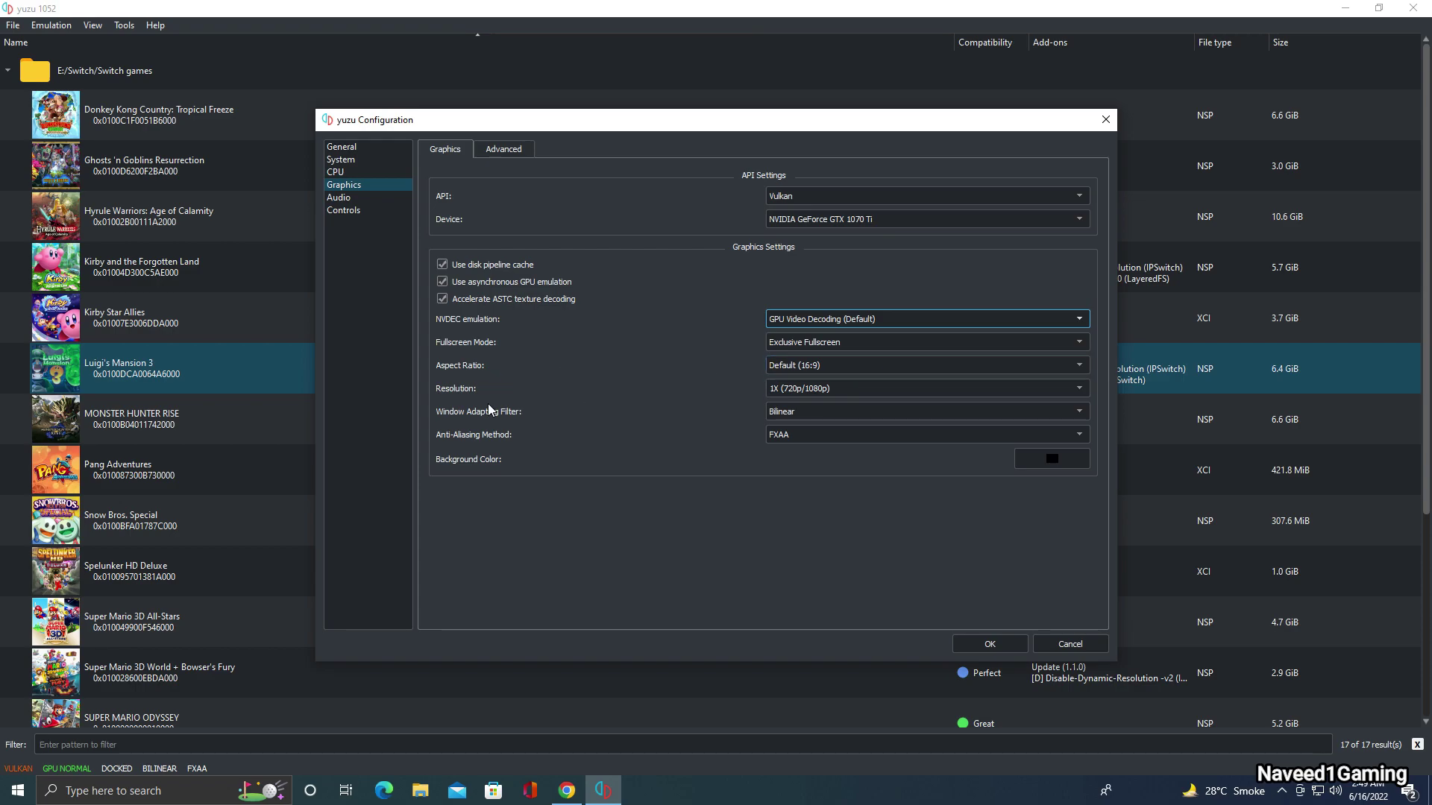
{"action": "left_click", "coordinate": [935, 391]}
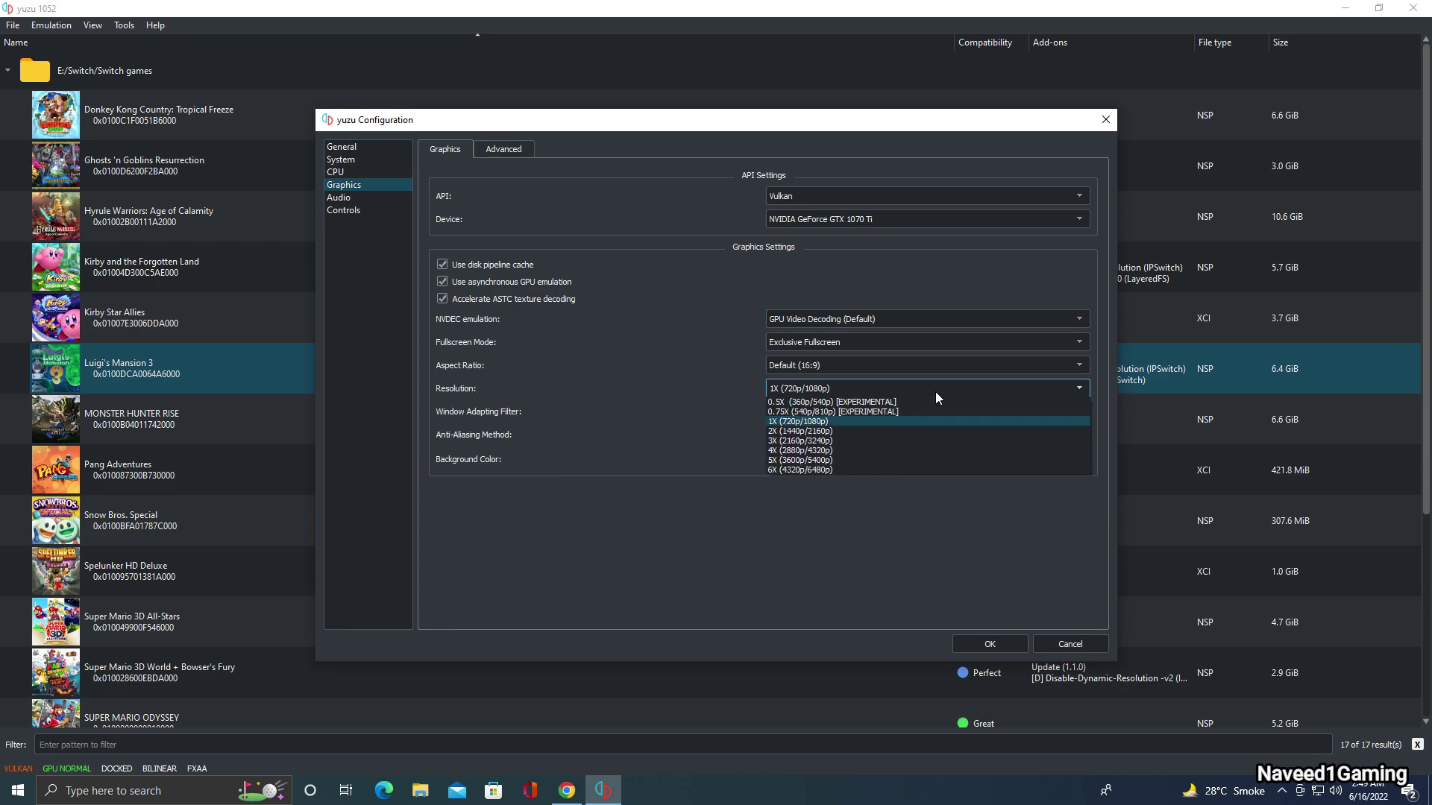
{"action": "left_click", "coordinate": [839, 440]}
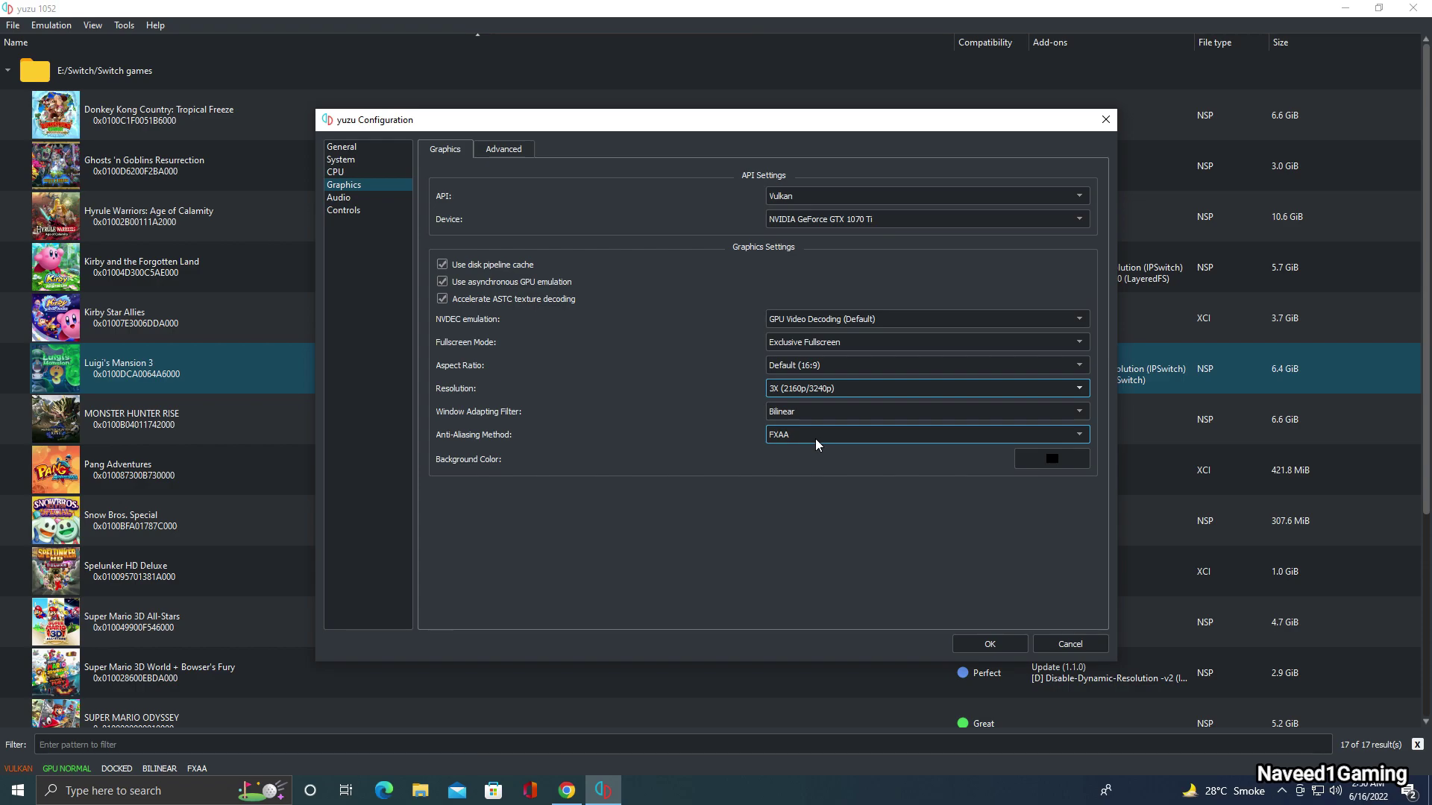
- Set the advanced graphics accuracy level to Normal and anisotropic filtering to 16x
{"action": "left_click", "coordinate": [520, 152]}
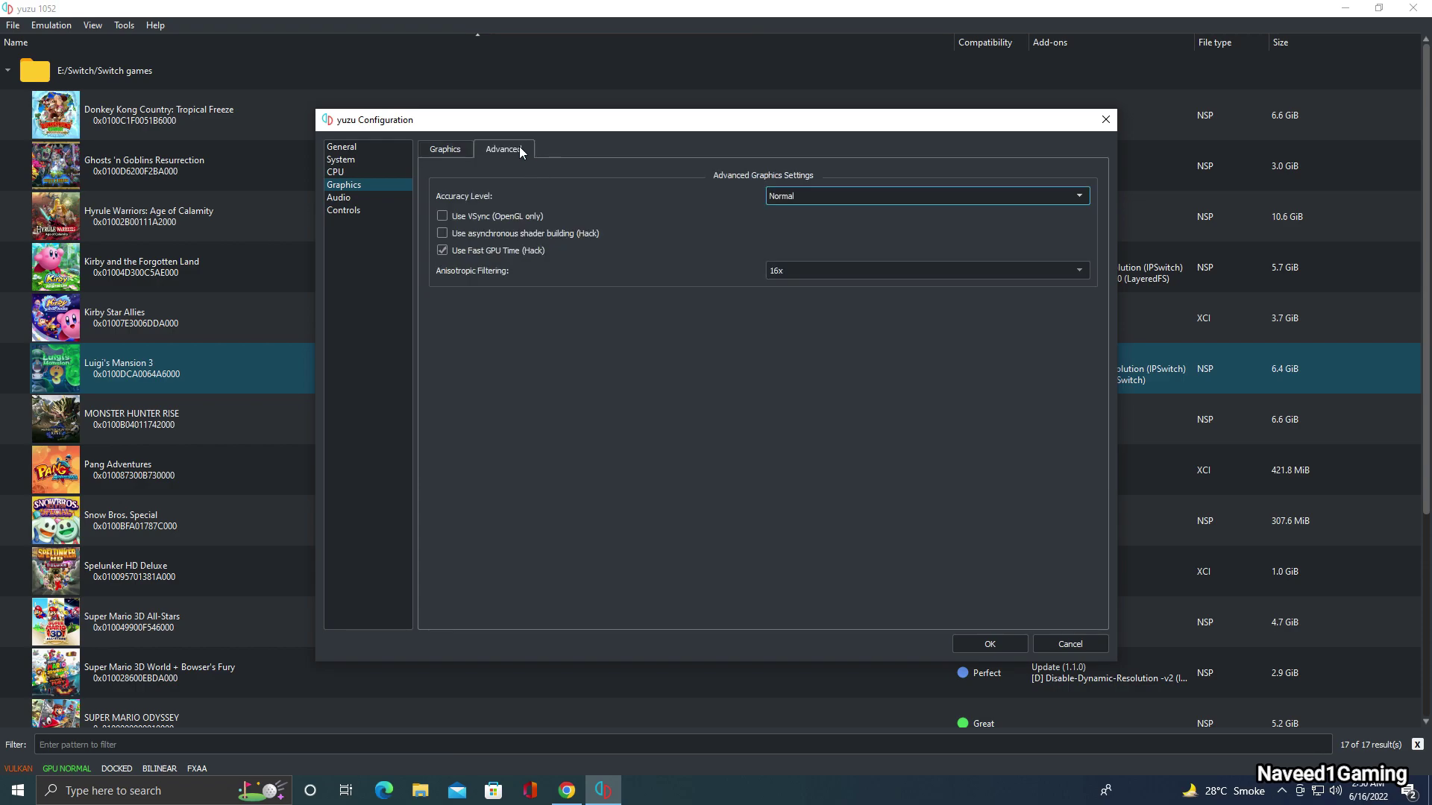
{"action": "left_click", "coordinate": [917, 200]}
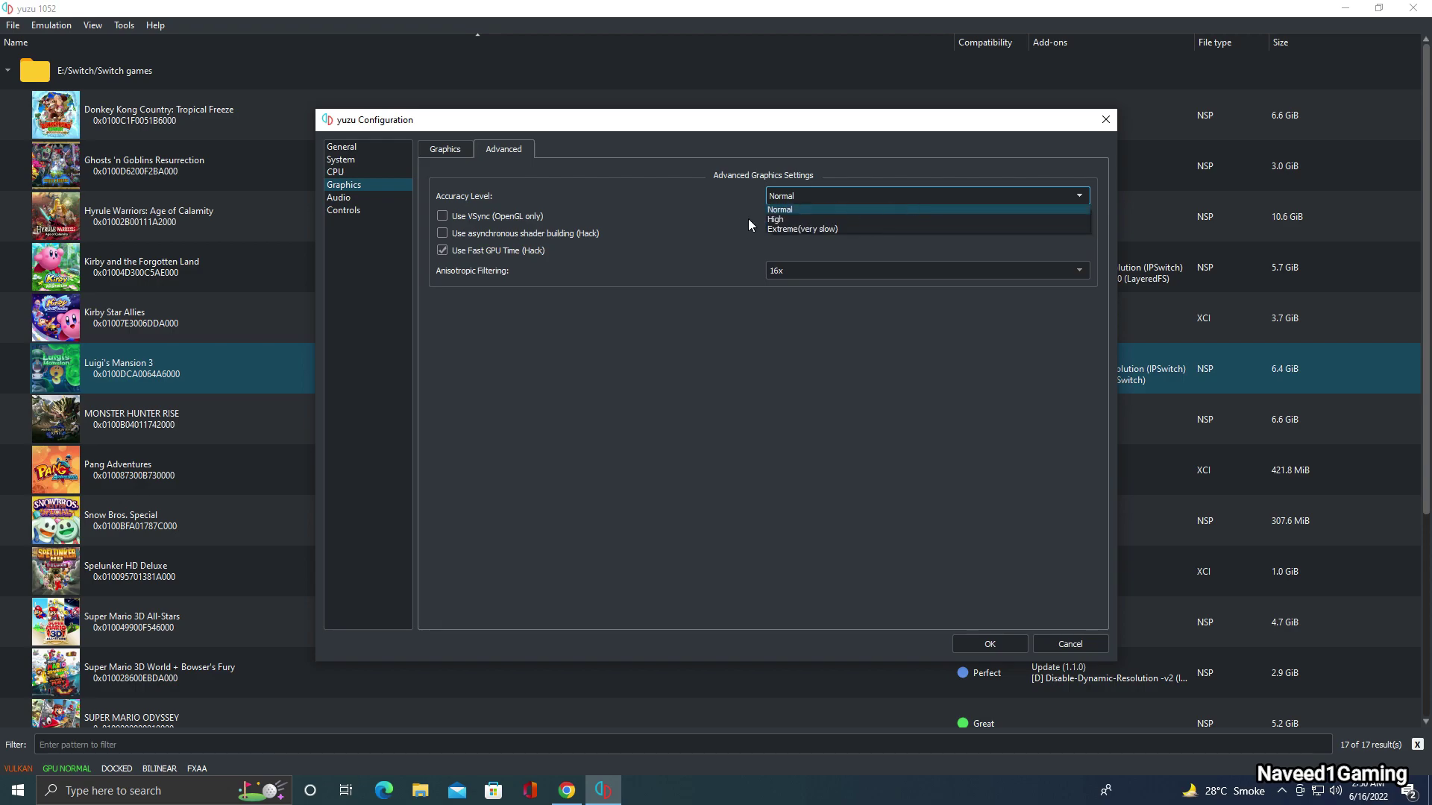
{"action": "left_click", "coordinate": [793, 206]}
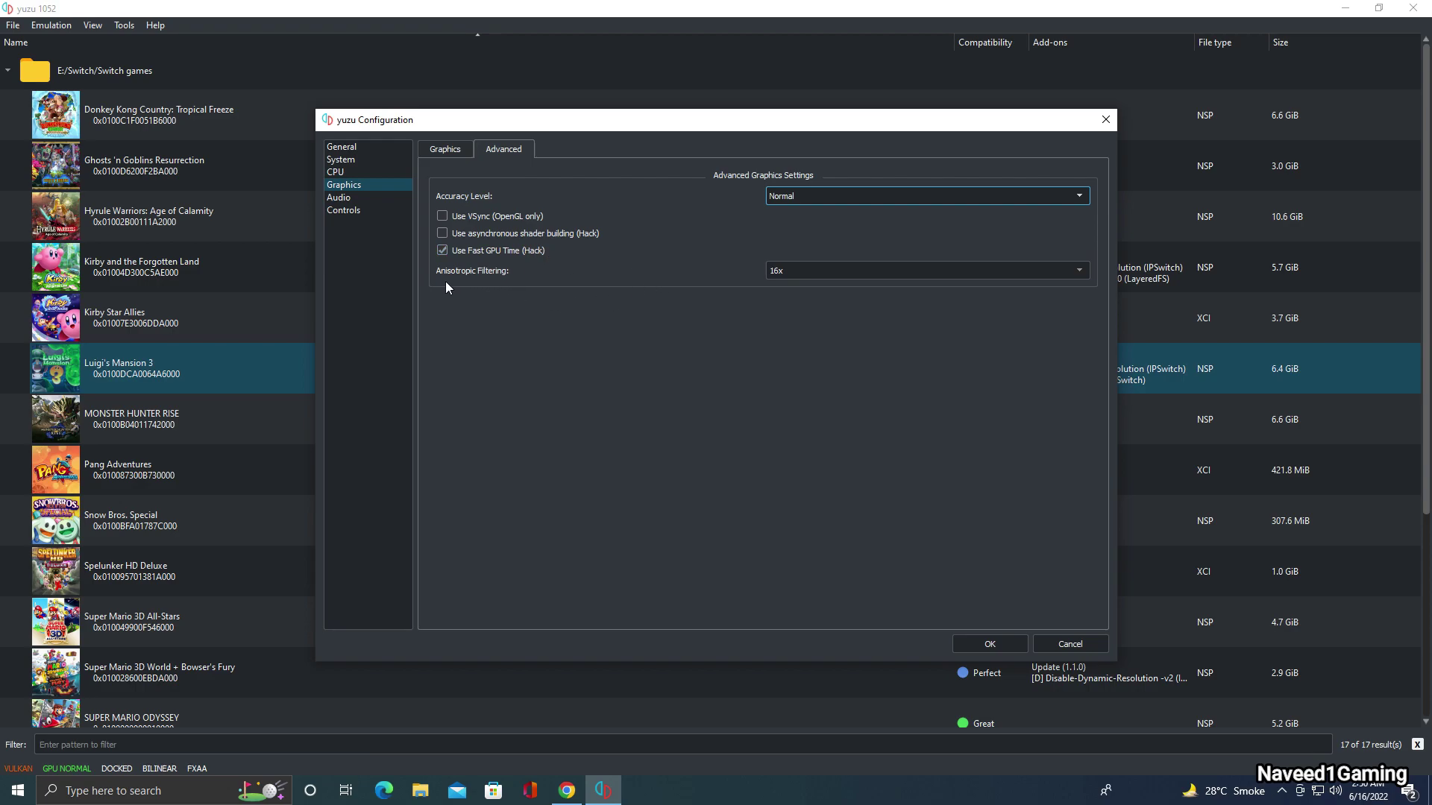
{"action": "left_click", "coordinate": [898, 268]}
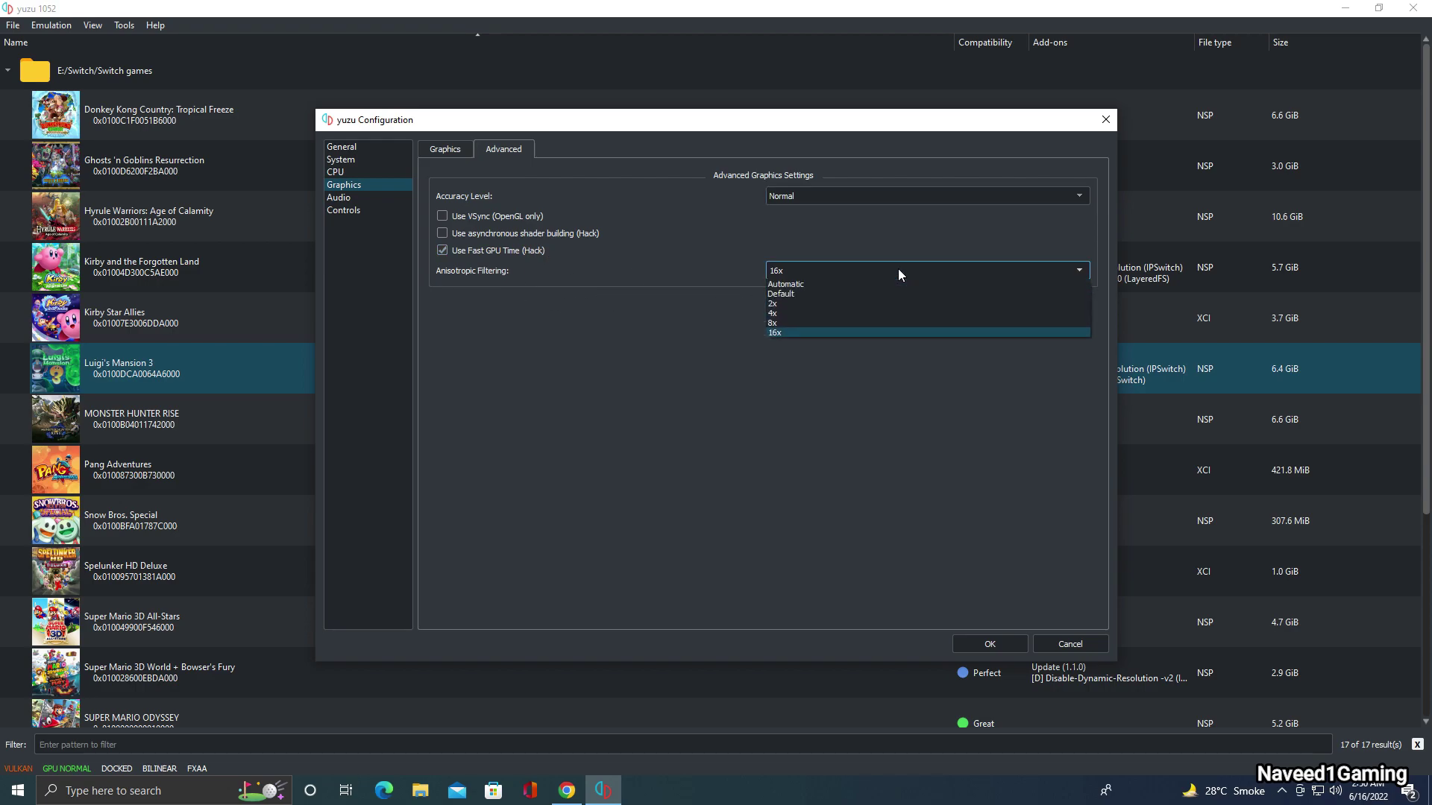
{"action": "left_click", "coordinate": [803, 333]}
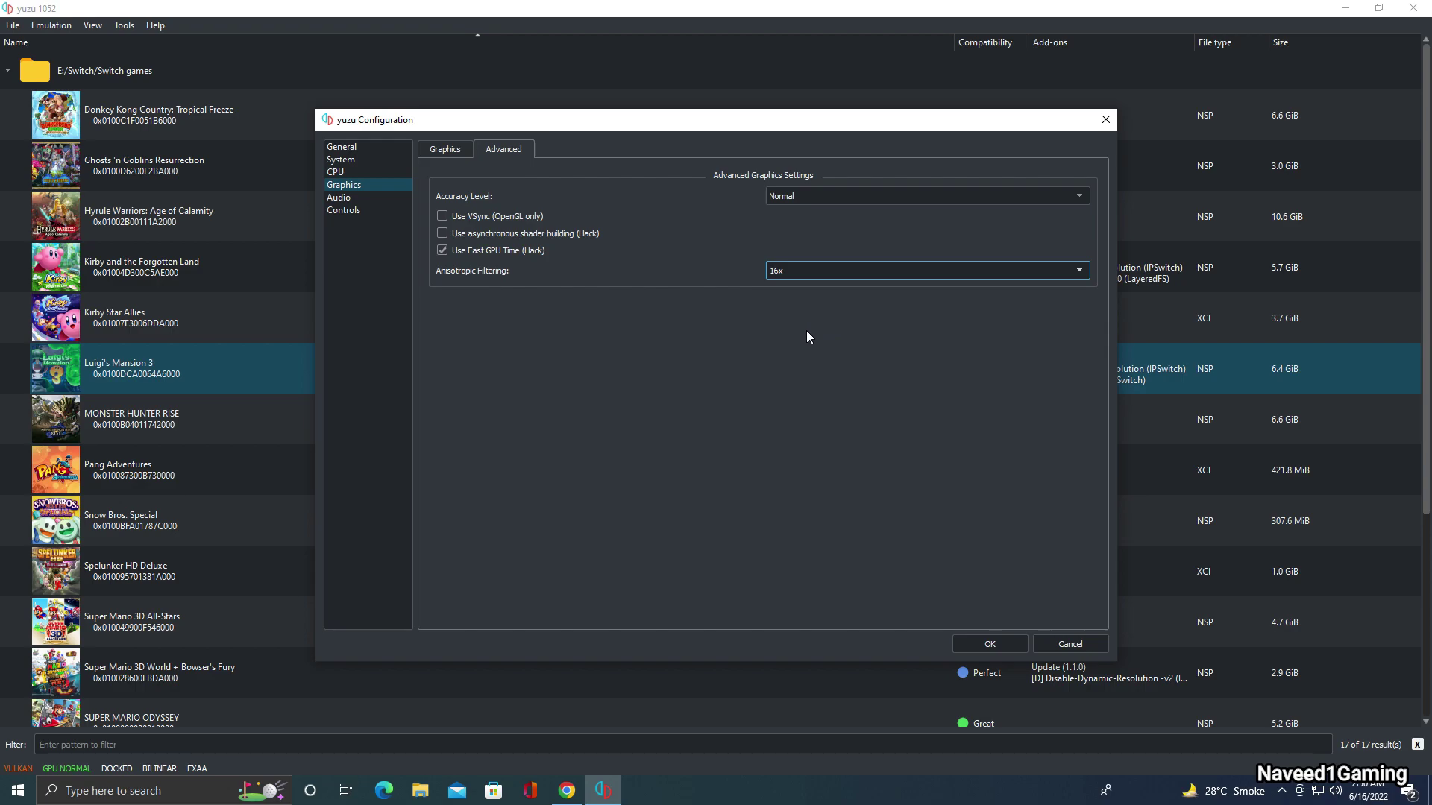
- Configure Player 1 as a Pro Controller with Xbox 360 Controller 0 as input device, and save the configuration
{"action": "left_click", "coordinate": [352, 197]}
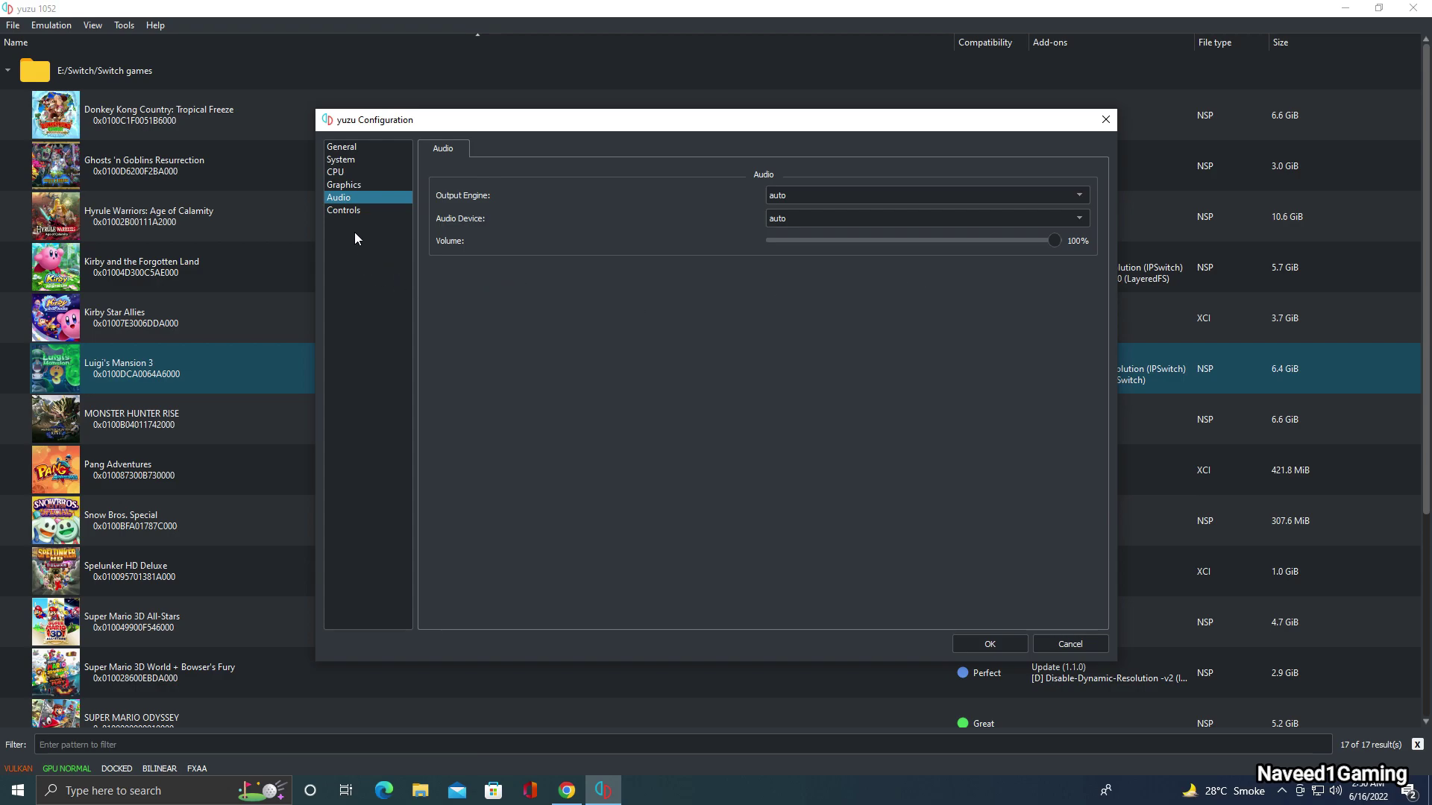
{"action": "left_click", "coordinate": [400, 211]}
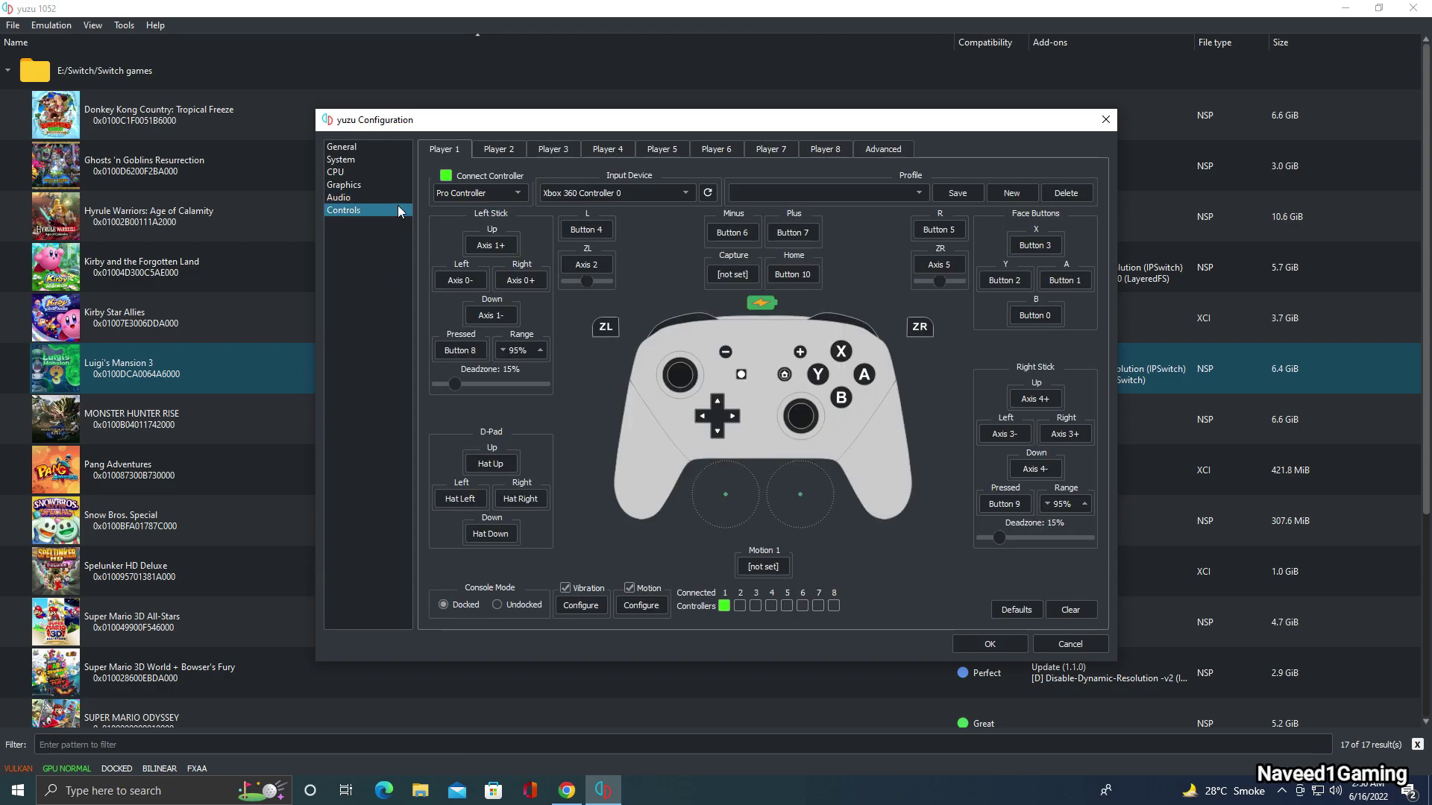
{"action": "left_click", "coordinate": [520, 195]}
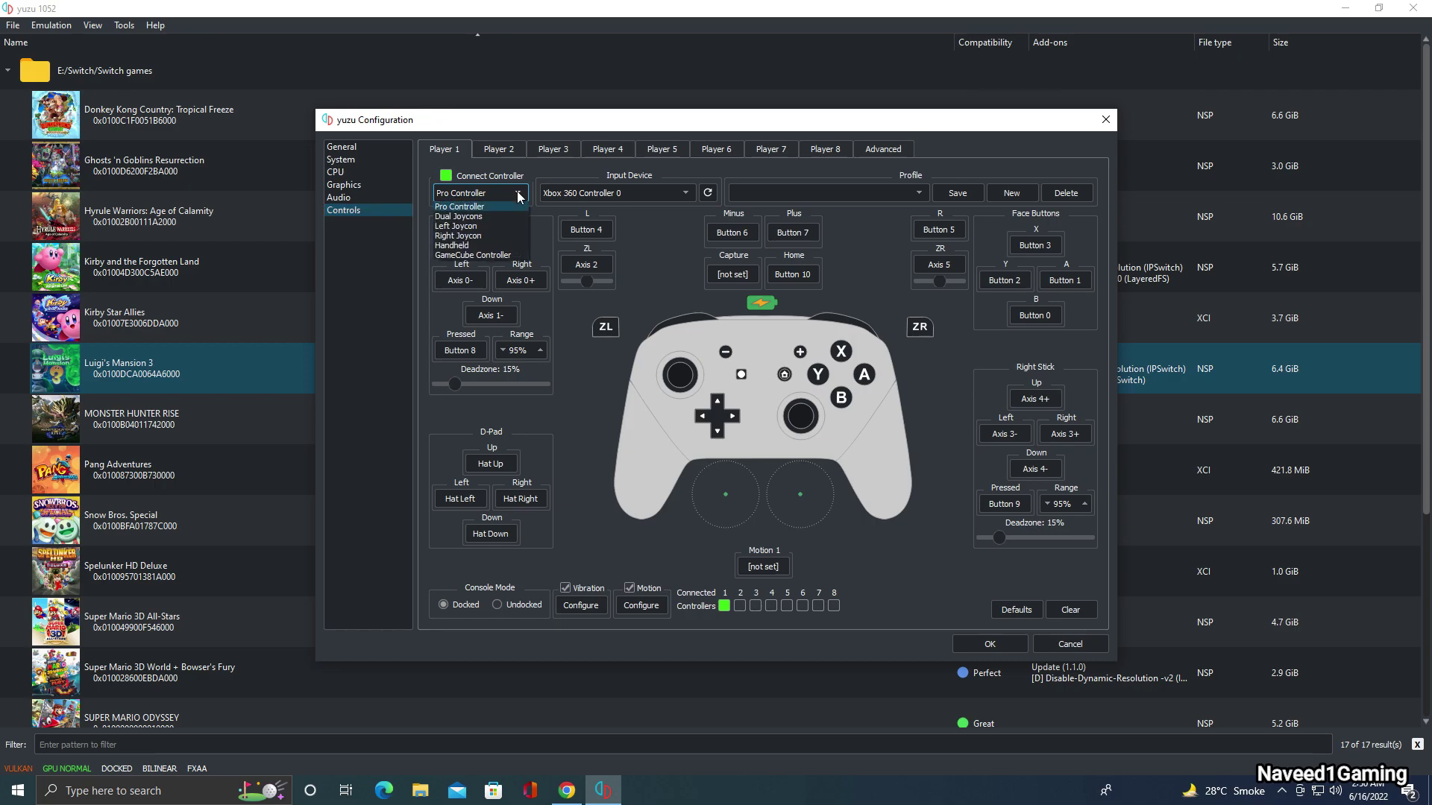
{"action": "left_click", "coordinate": [484, 211]}
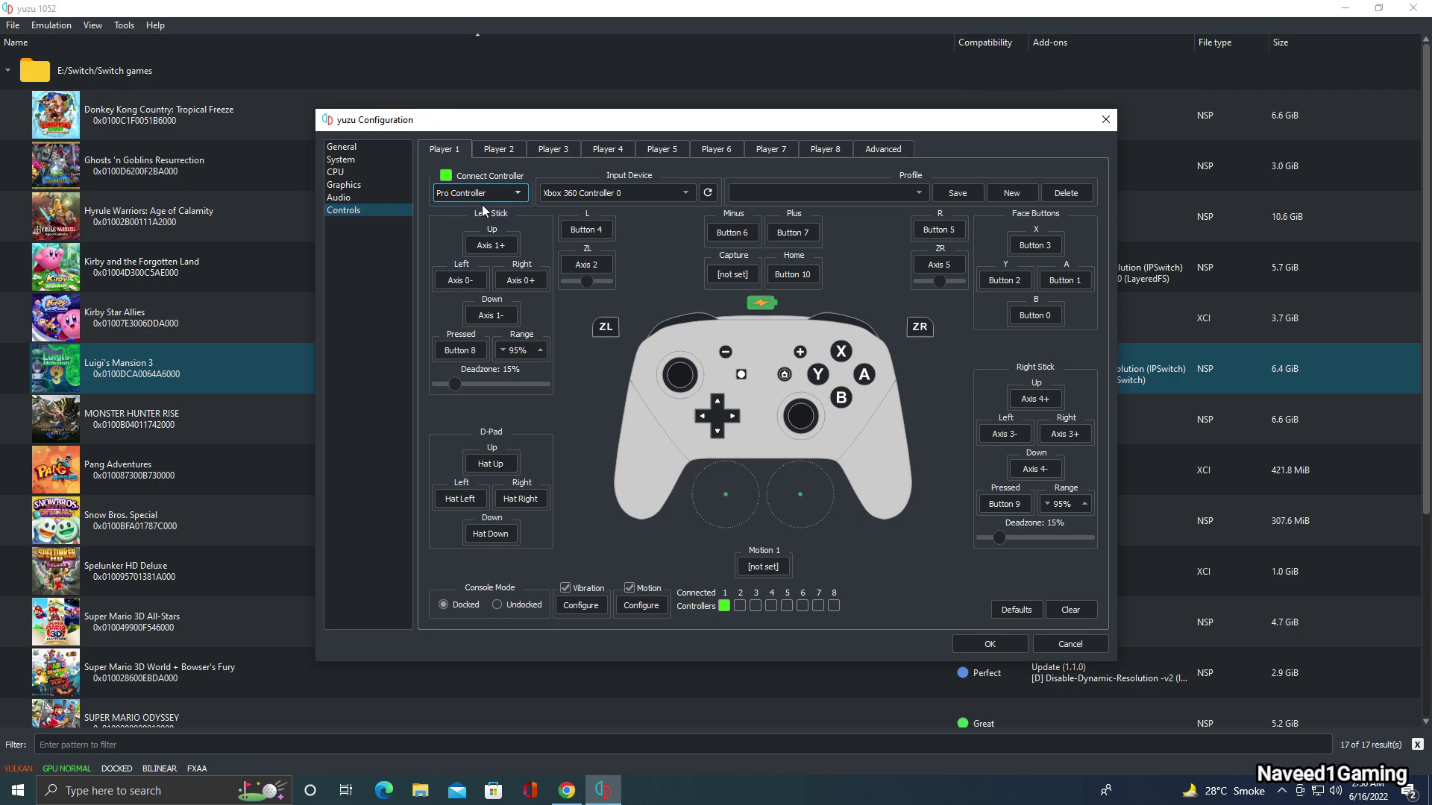
{"action": "left_click", "coordinate": [647, 194]}
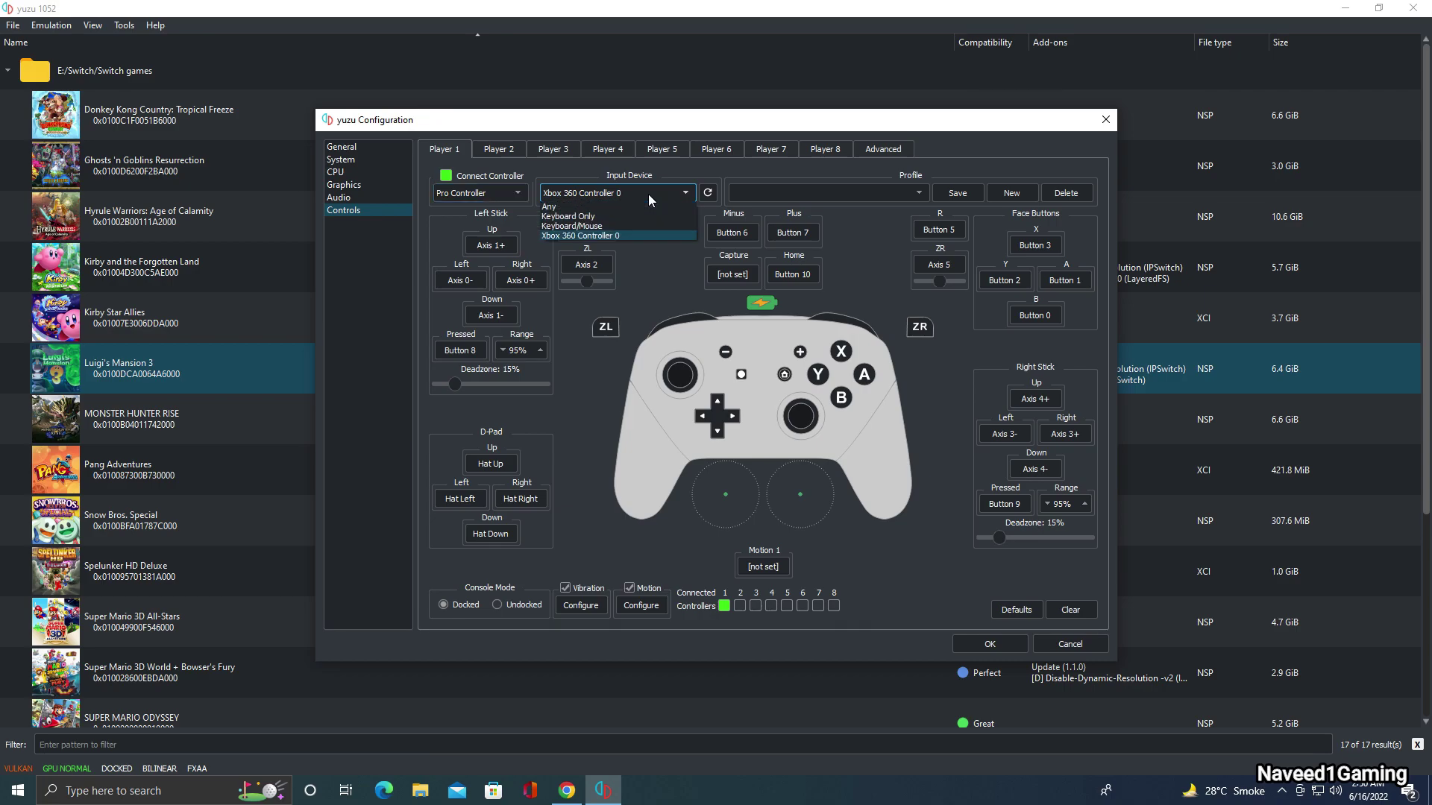
{"action": "left_click", "coordinate": [593, 237]}
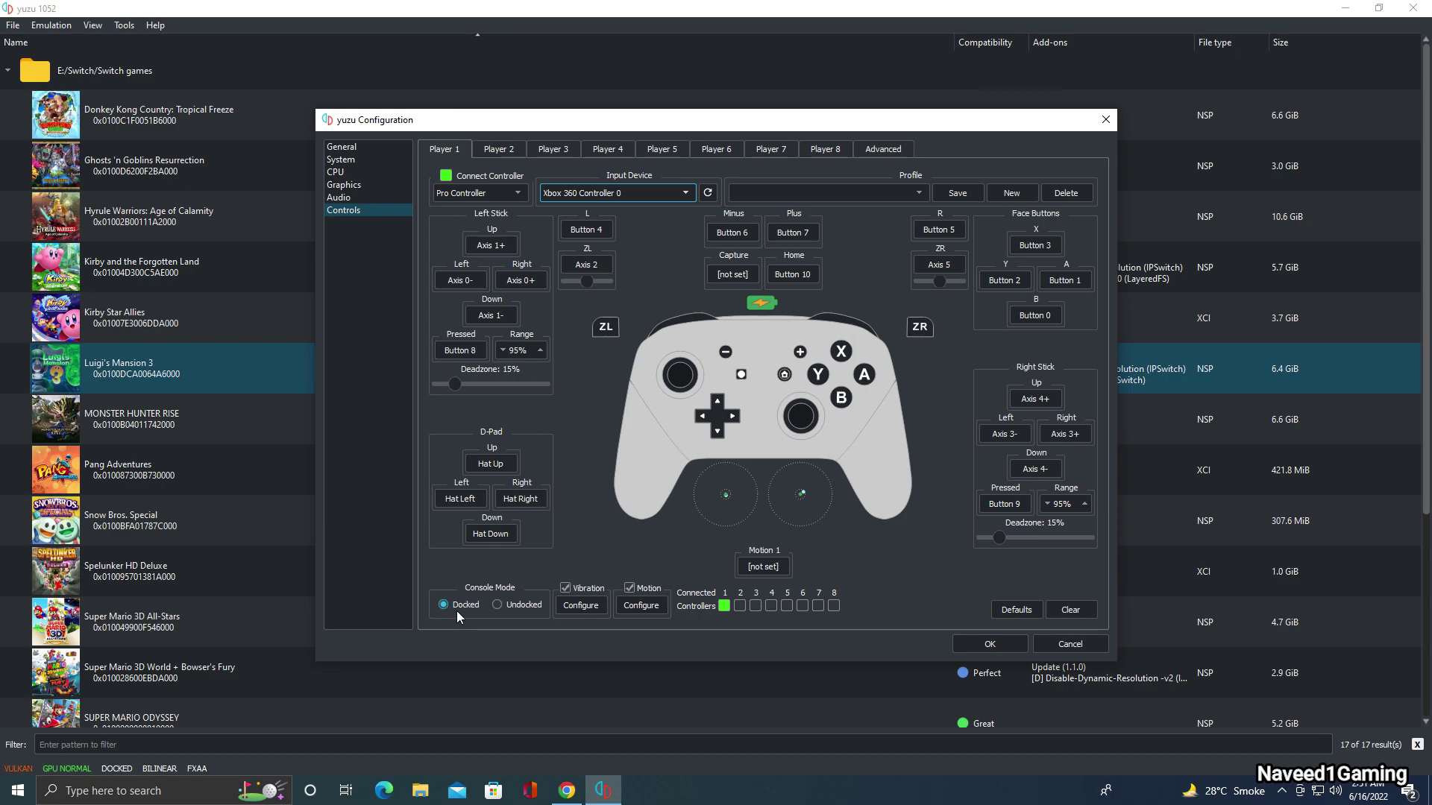
{"action": "left_click", "coordinate": [1002, 647]}
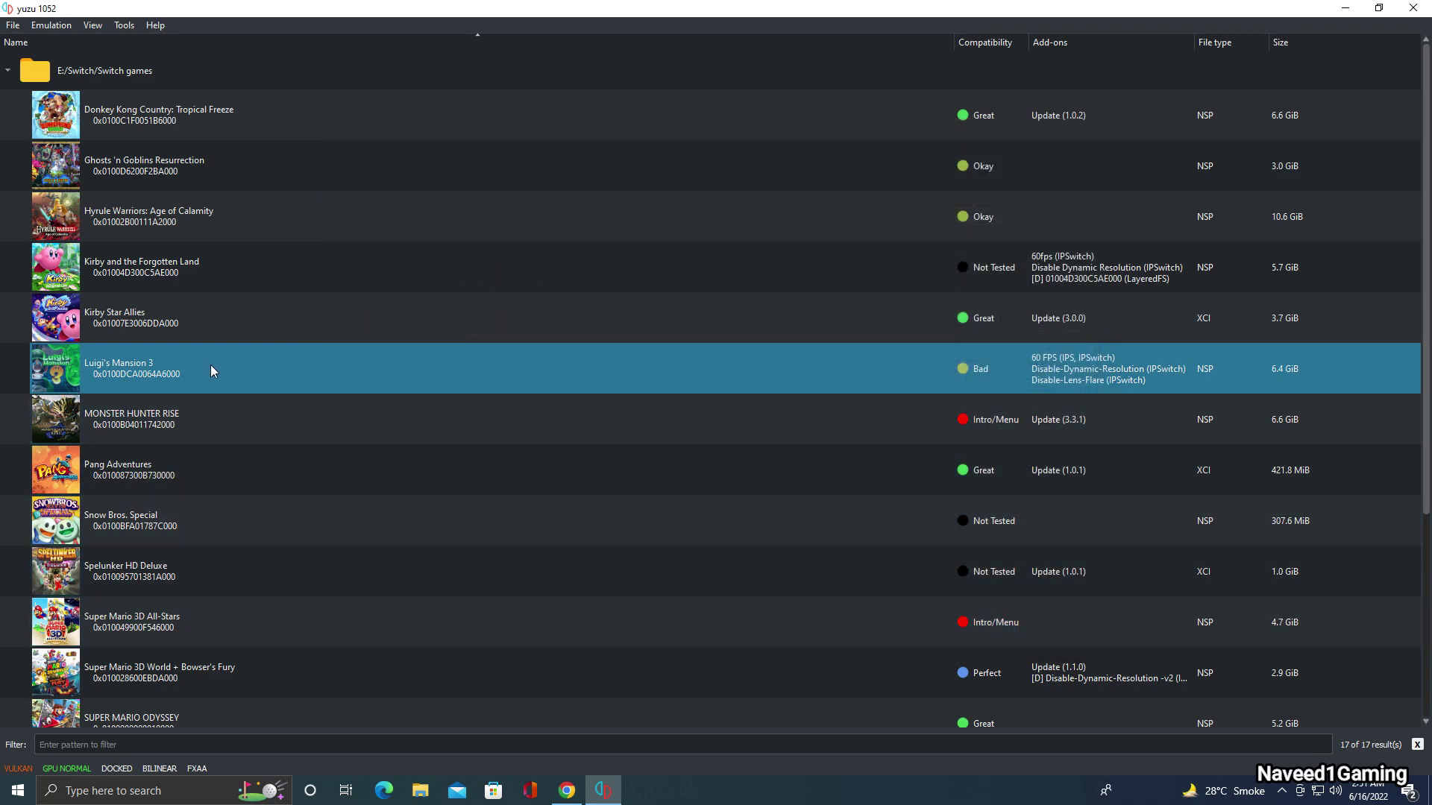
- Review the general, CPU, graphics, advanced graphics and audio properties of Luigi's Mansion 3, and close them
{"action": "right_click", "coordinate": [209, 370]}
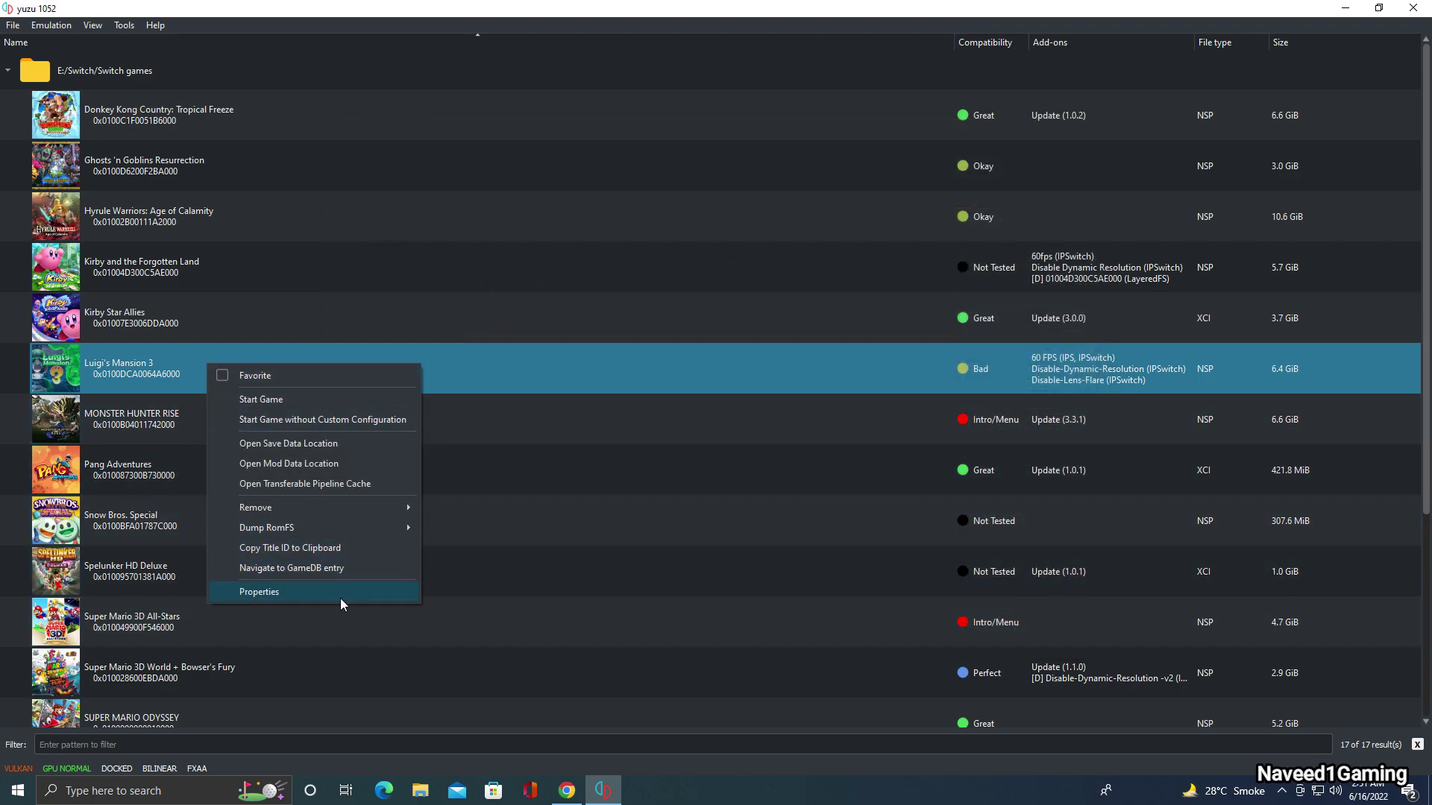
{"action": "left_click", "coordinate": [360, 593]}
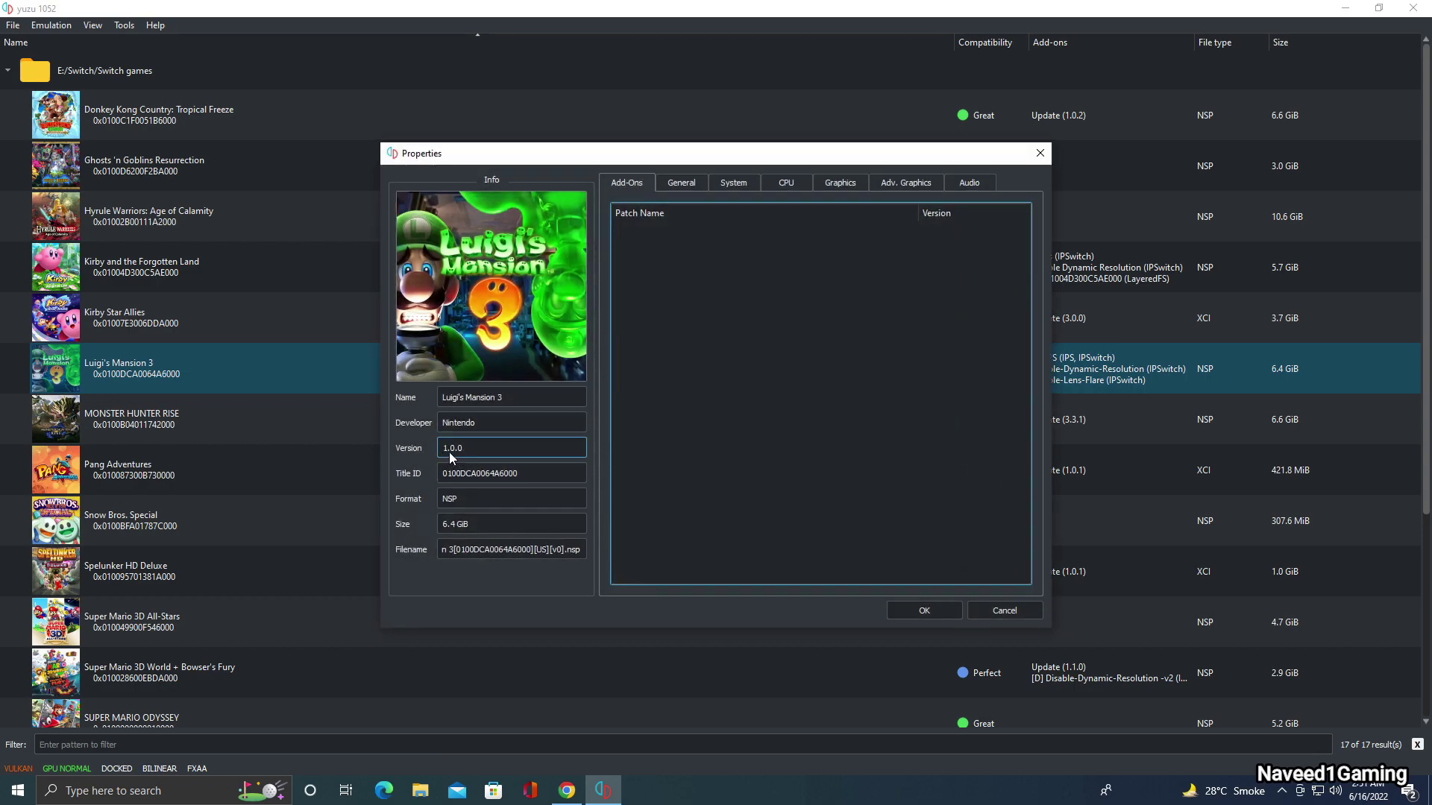
{"action": "left_click", "coordinate": [684, 185]}
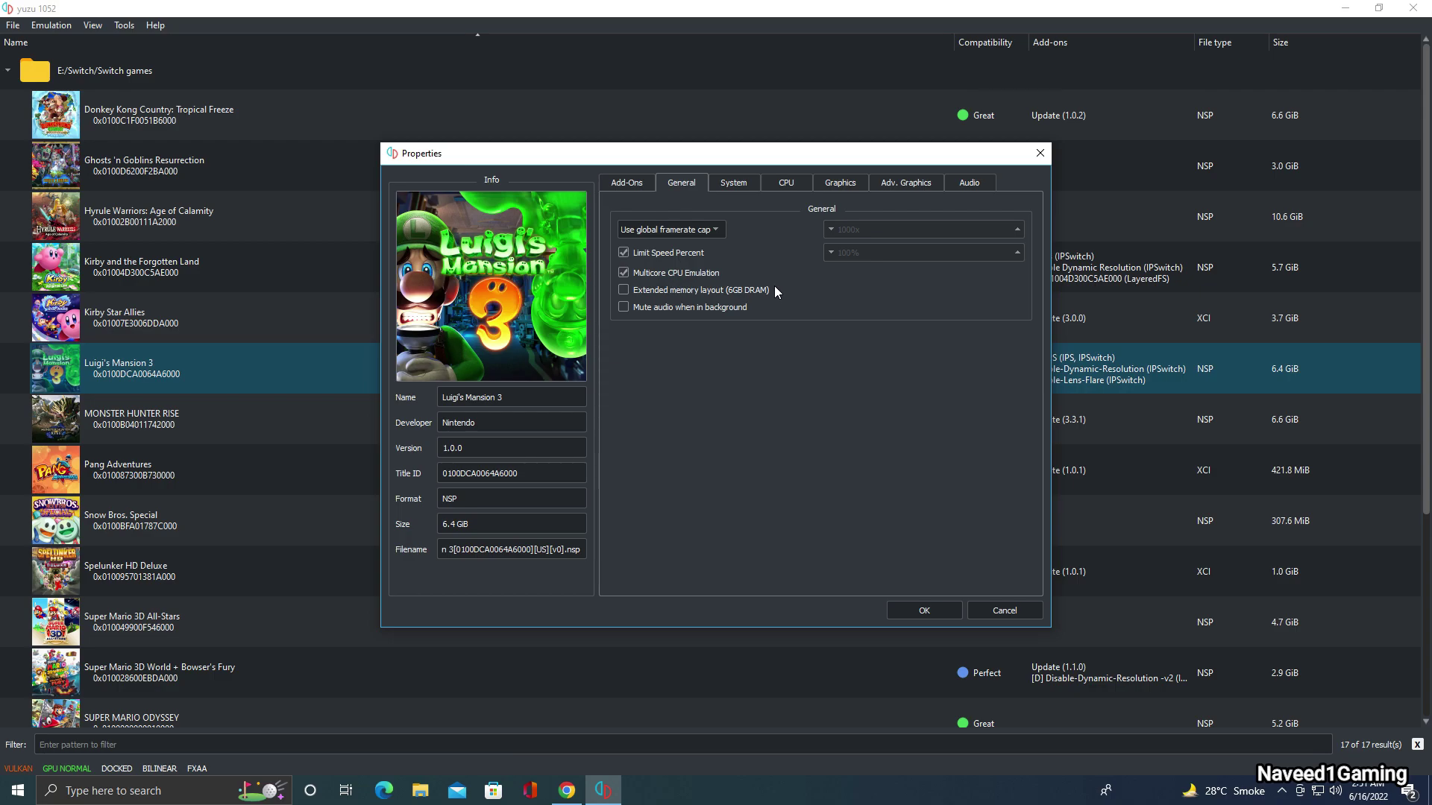
{"action": "left_click", "coordinate": [794, 185]}
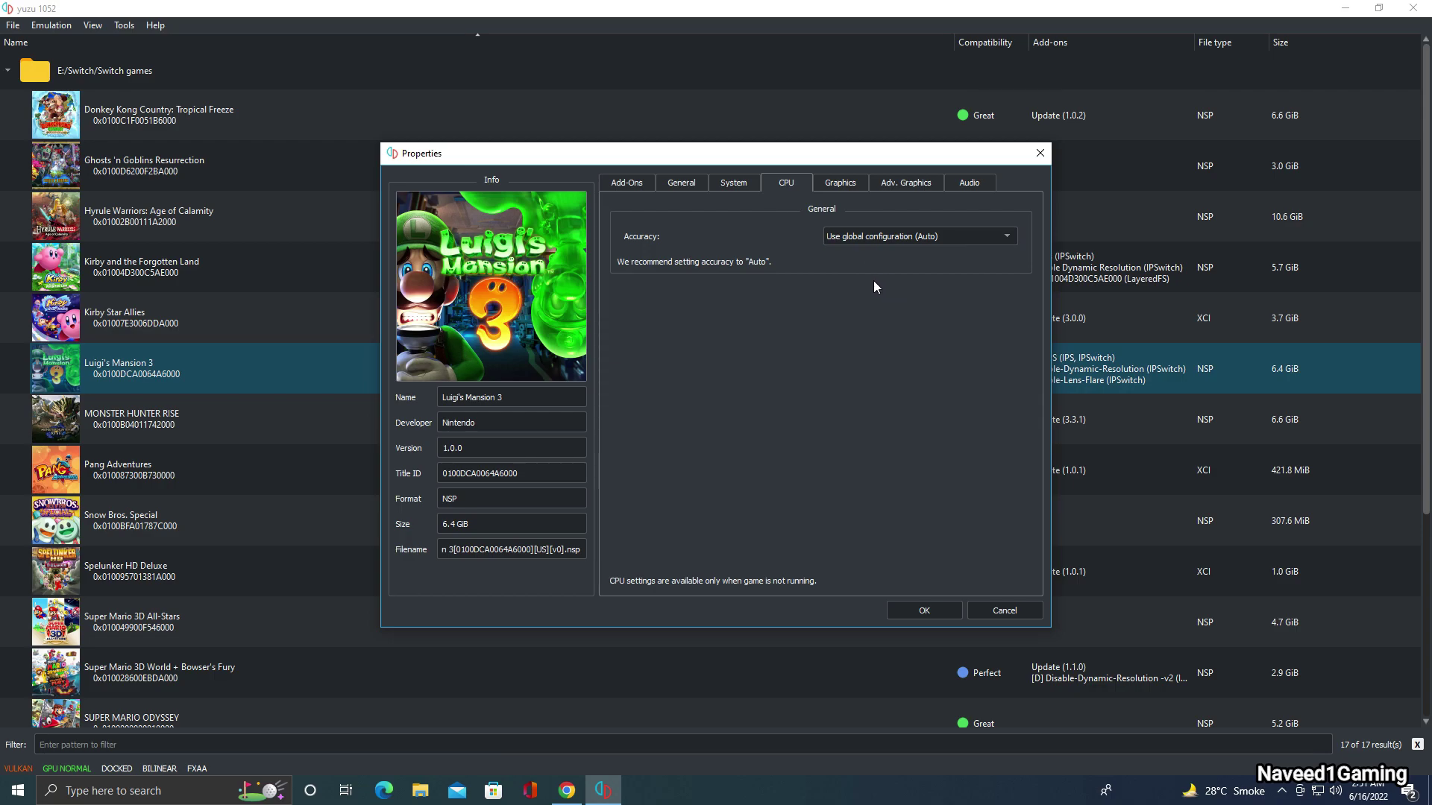
{"action": "left_click", "coordinate": [843, 187]}
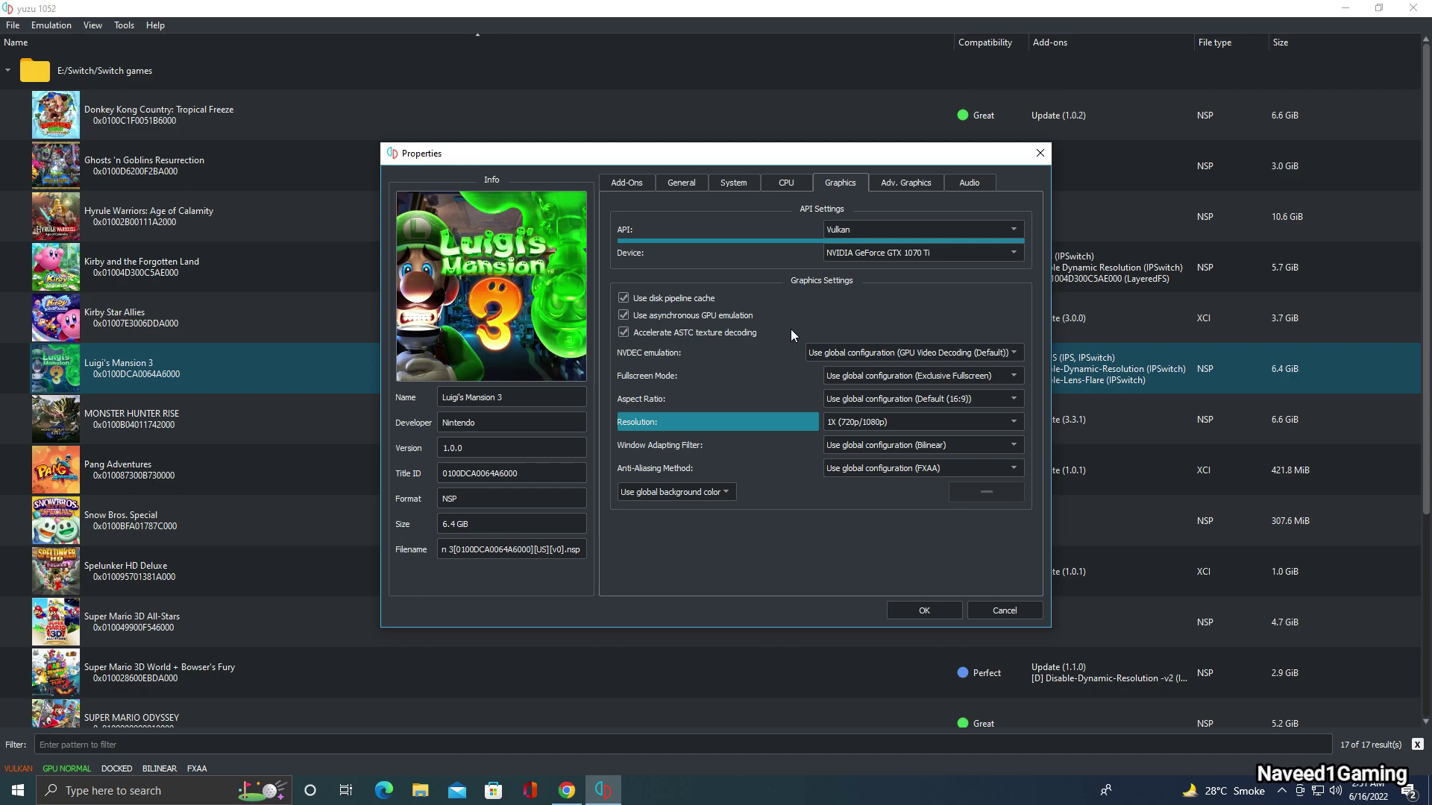
{"action": "left_click", "coordinate": [921, 189]}
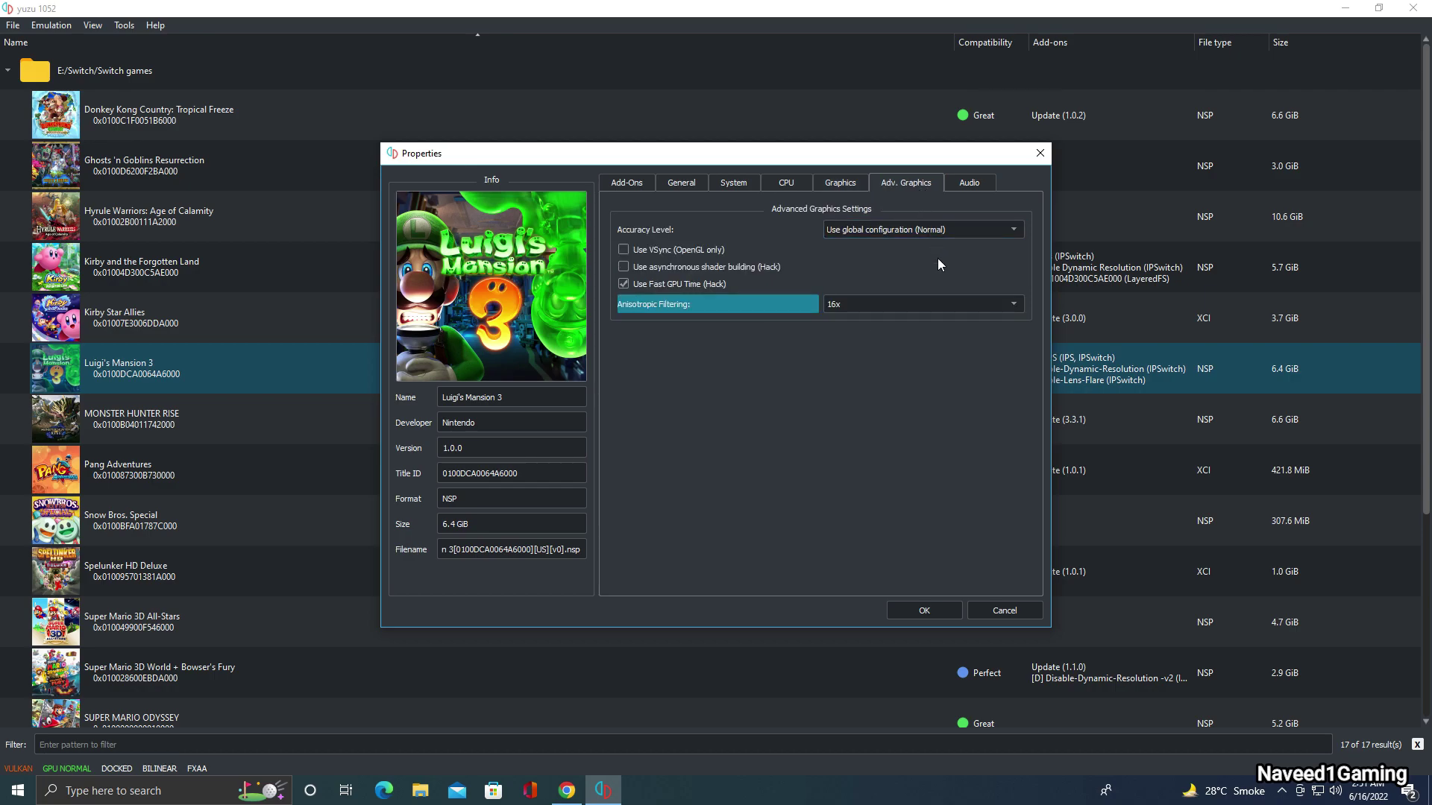
{"action": "left_click", "coordinate": [974, 183]}
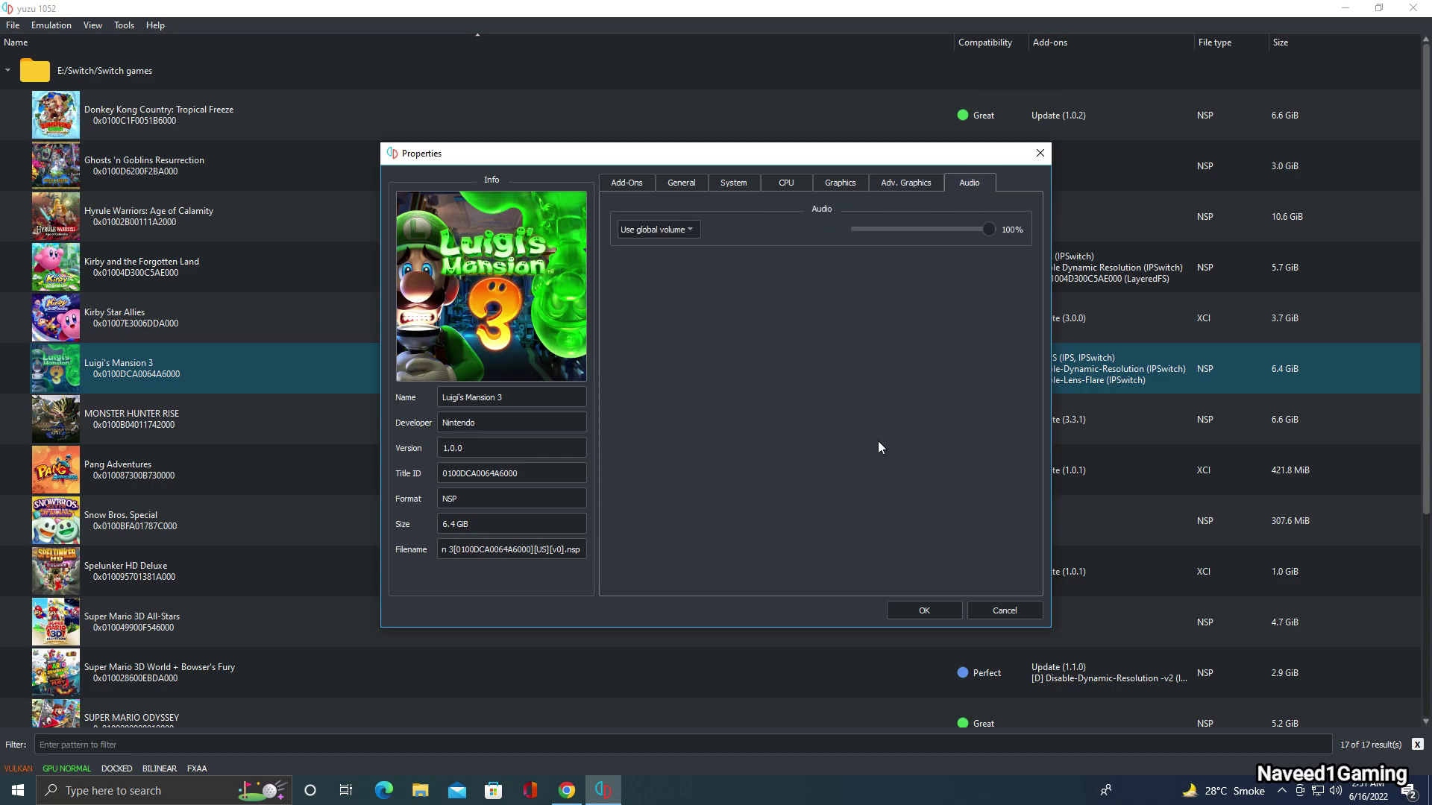
{"action": "left_click", "coordinate": [932, 610]}
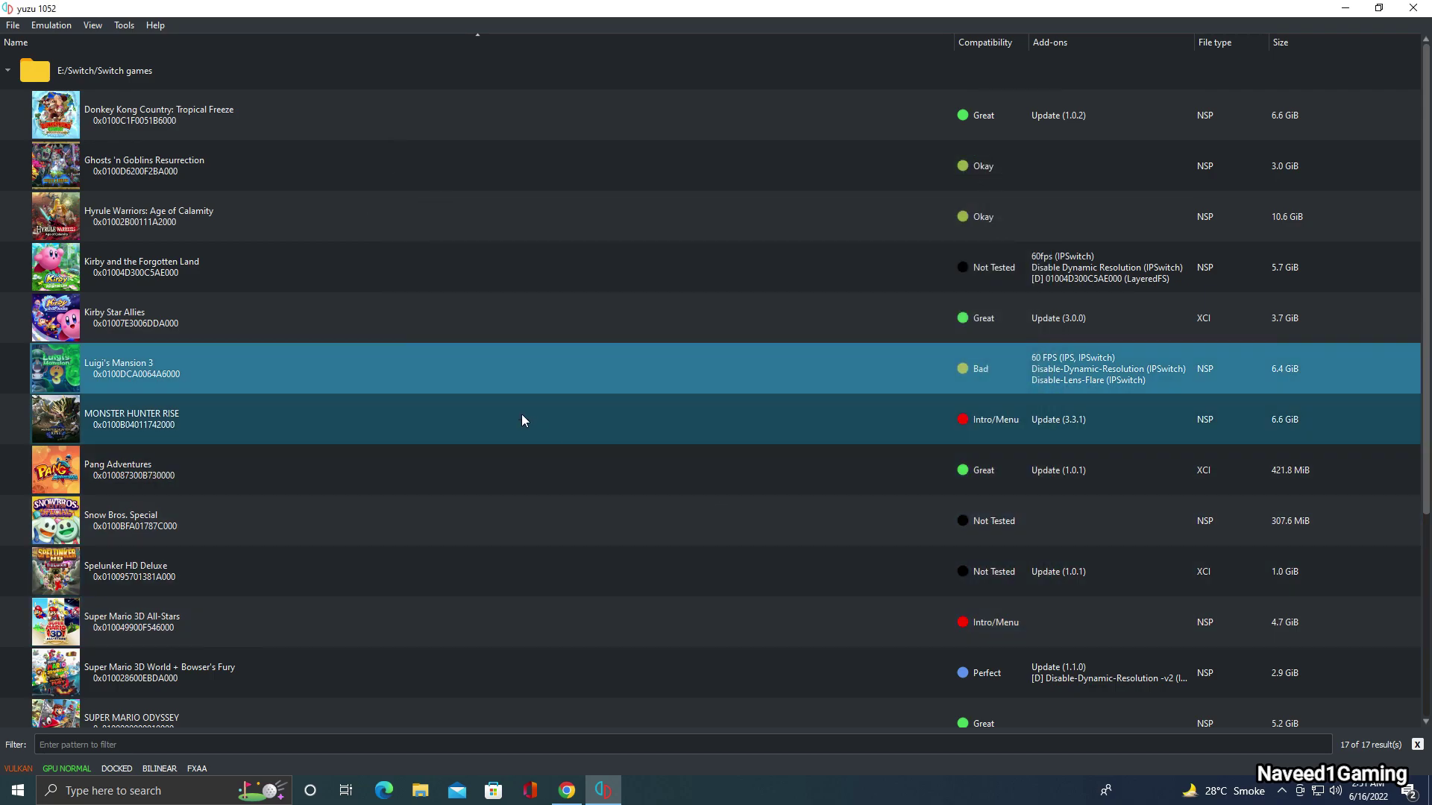
- Start the game Luigi's Mansion 3 from the game list
{"action": "right_click", "coordinate": [275, 357]}
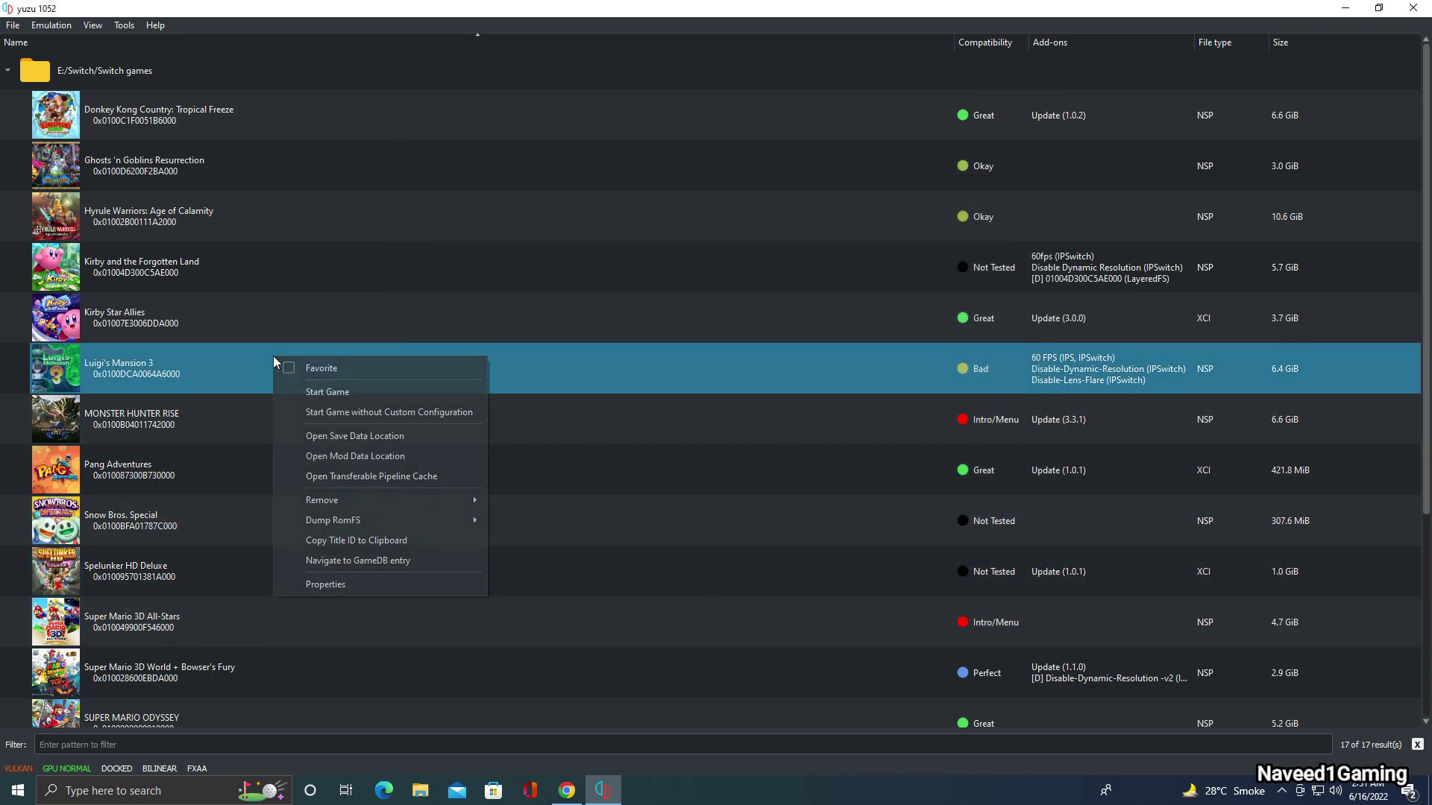
{"action": "left_click", "coordinate": [382, 392]}
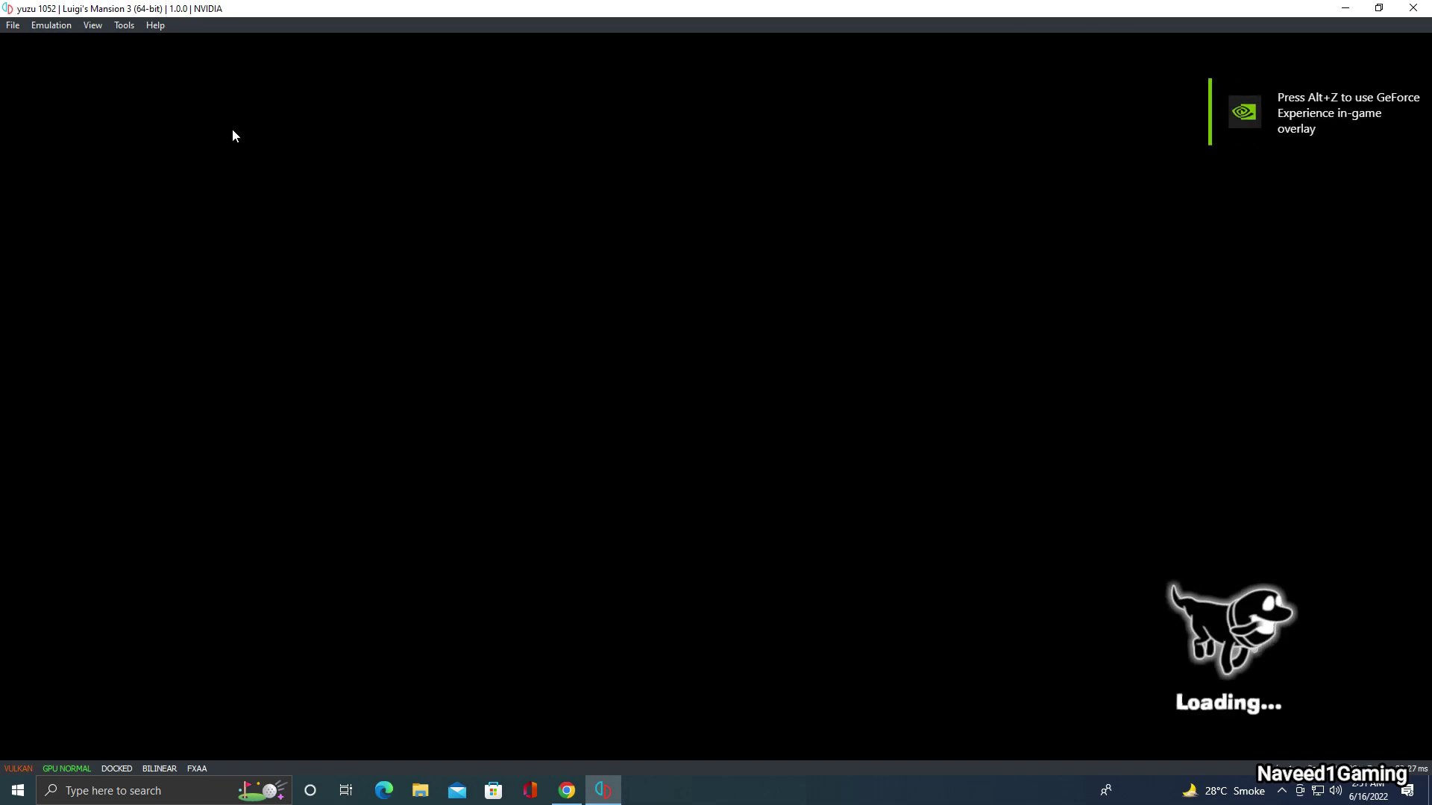
- Bring the running Luigi's Mansion 3 window back up and switch it to fullscreen
{"action": "left_click", "coordinate": [1345, 11]}
{"action": "left_click", "coordinate": [603, 790]}
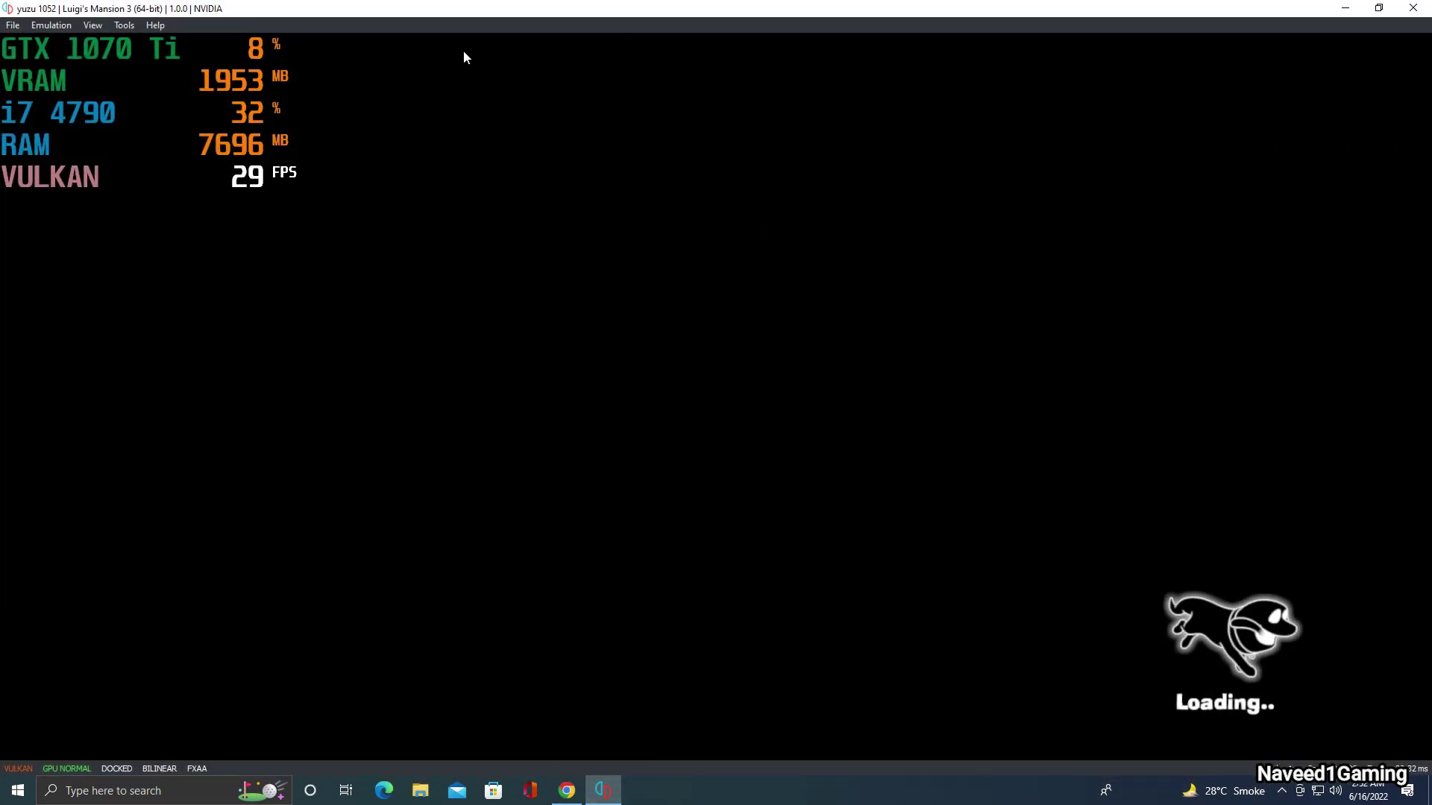
{"action": "left_click", "coordinate": [92, 22]}
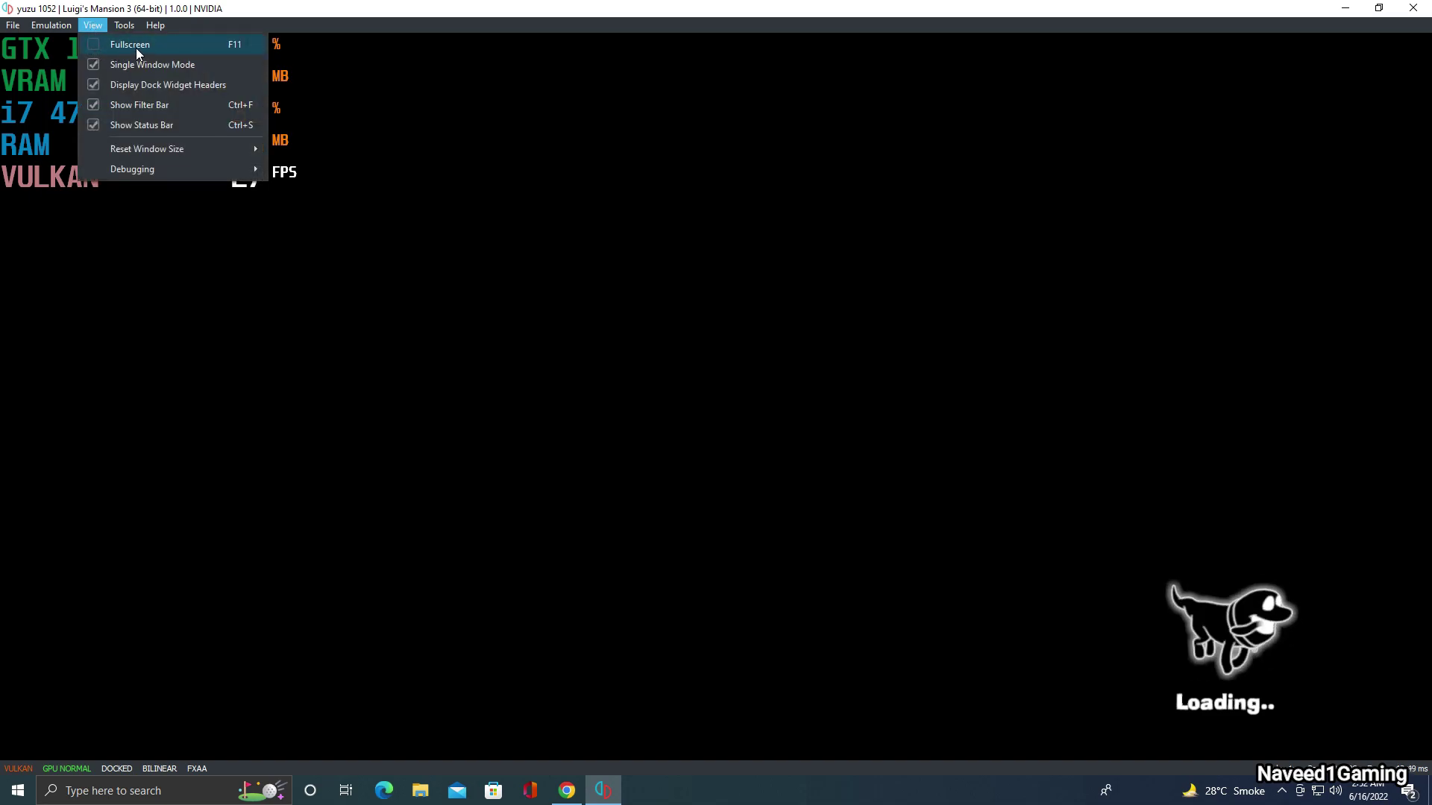
{"action": "left_click", "coordinate": [123, 47]}
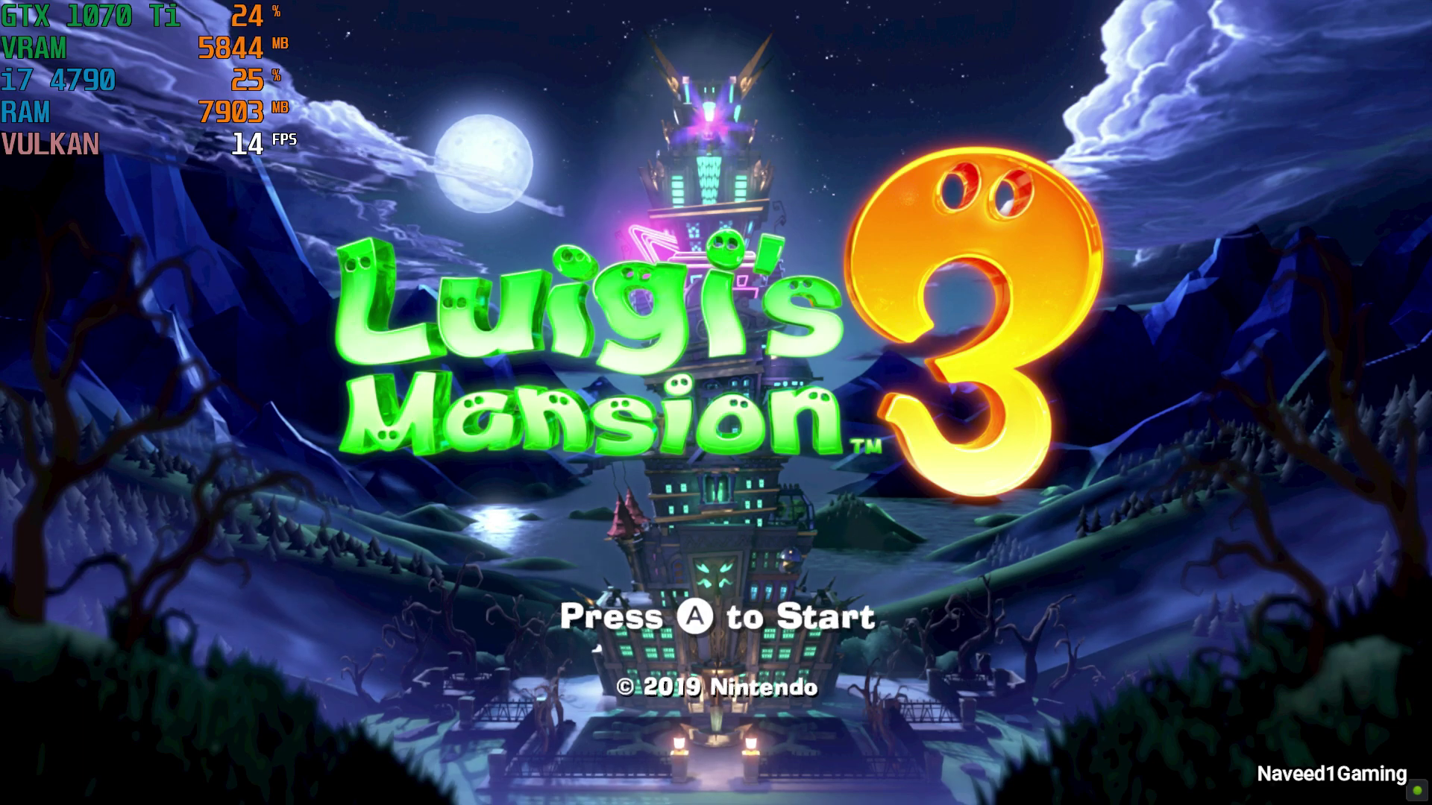
- Start from the title screen and load the Service Hallway save from GAME 1
{"action": "key", "text": "c"}
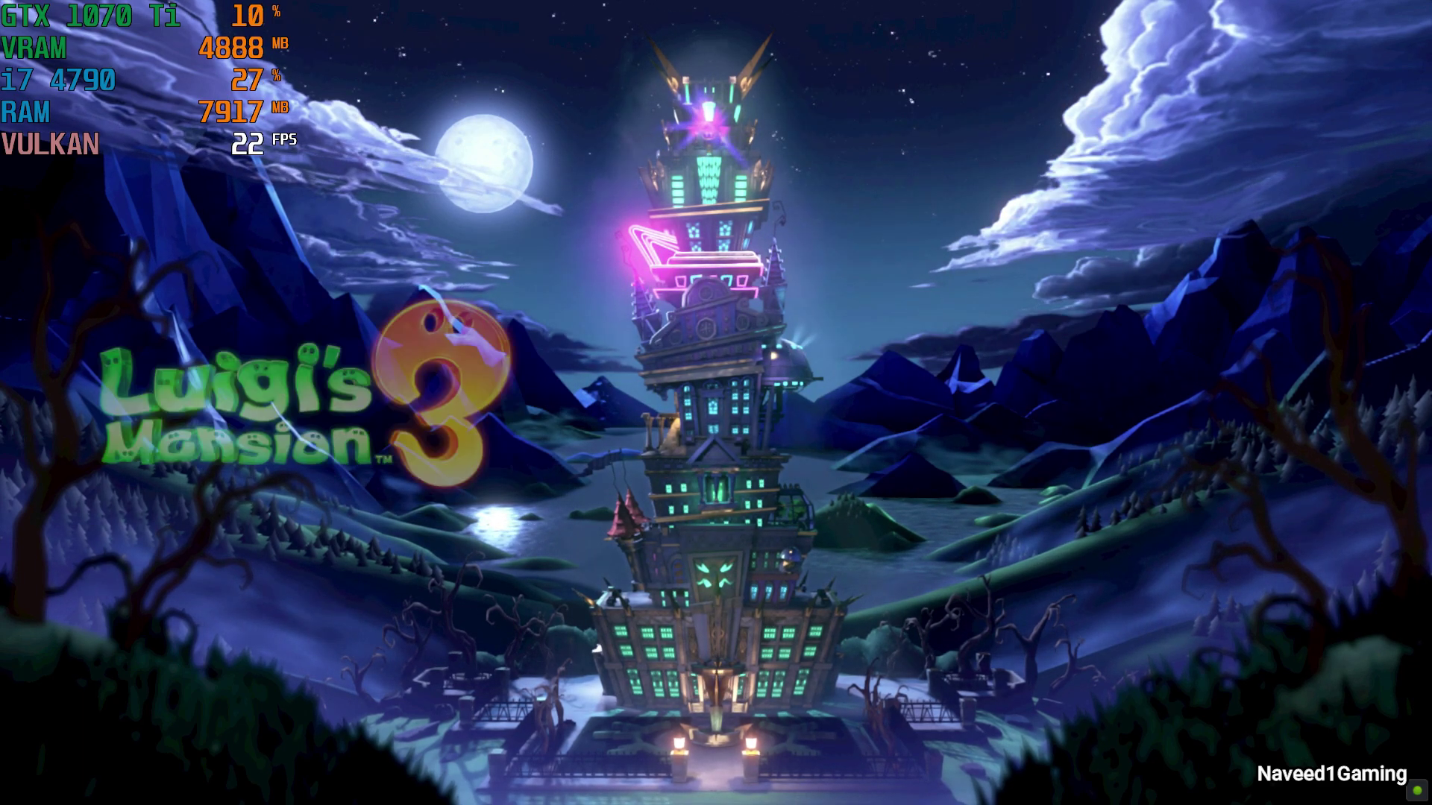
{"action": "key", "text": "c"}
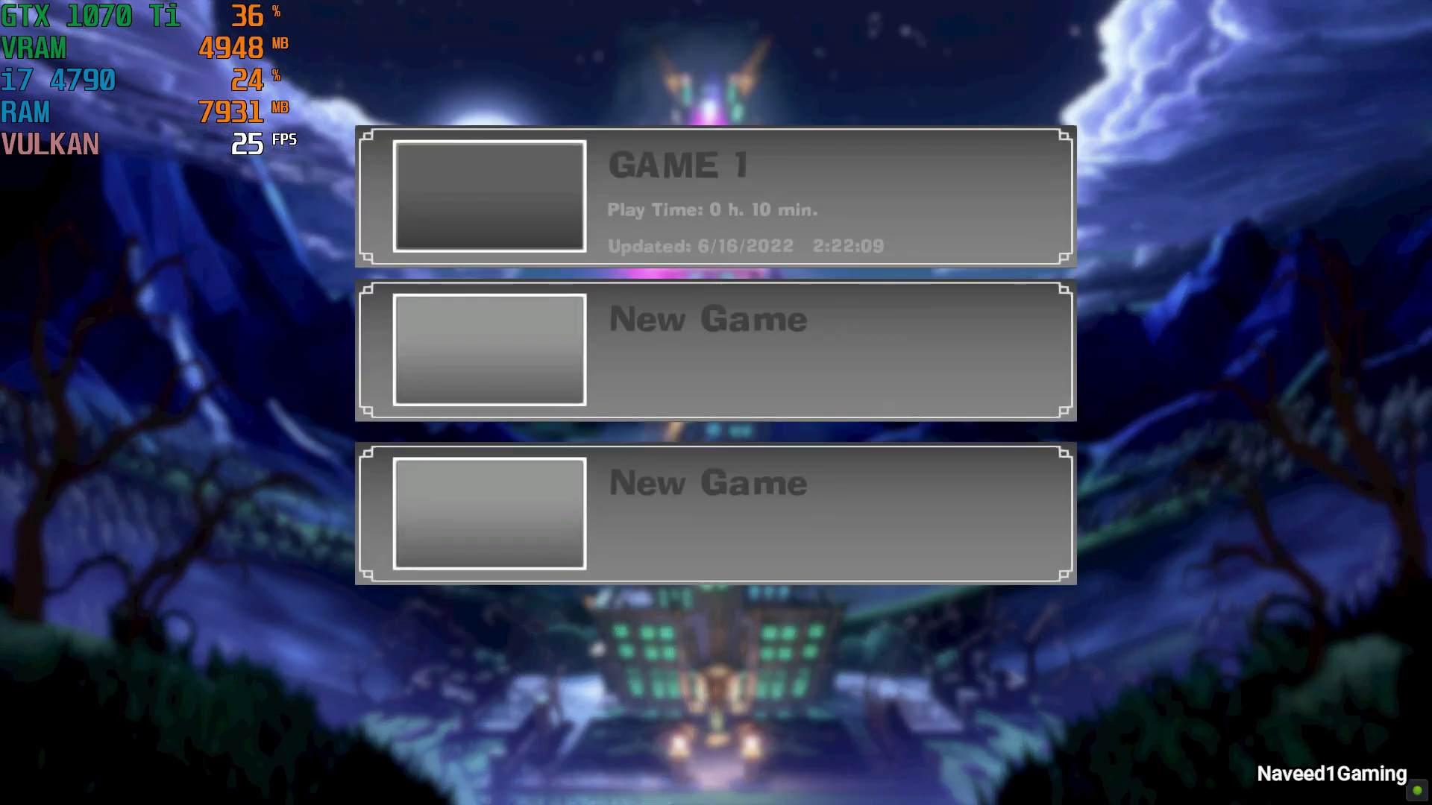
{"action": "key", "text": "c"}
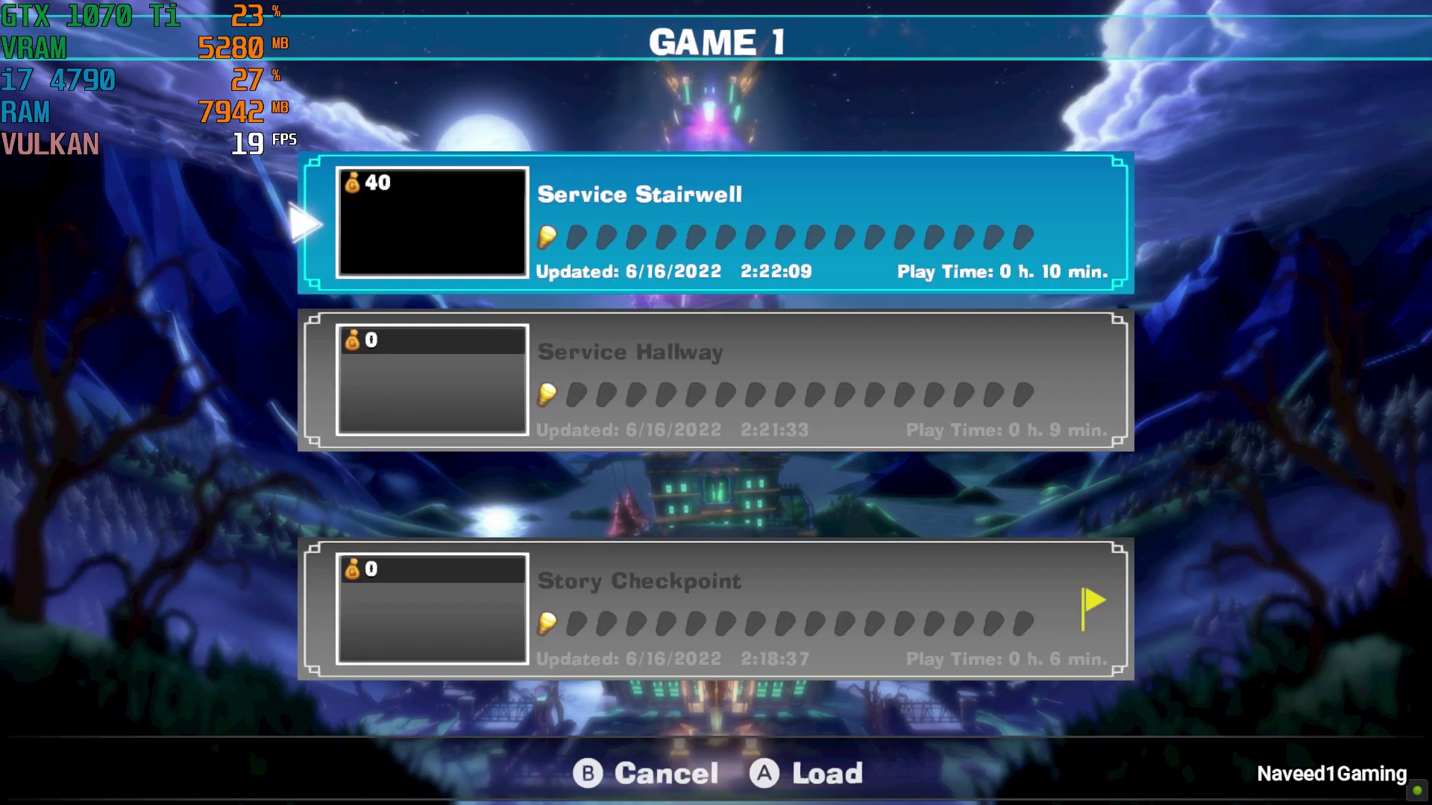
{"action": "key", "text": "Down"}
{"action": "key", "text": "c"}
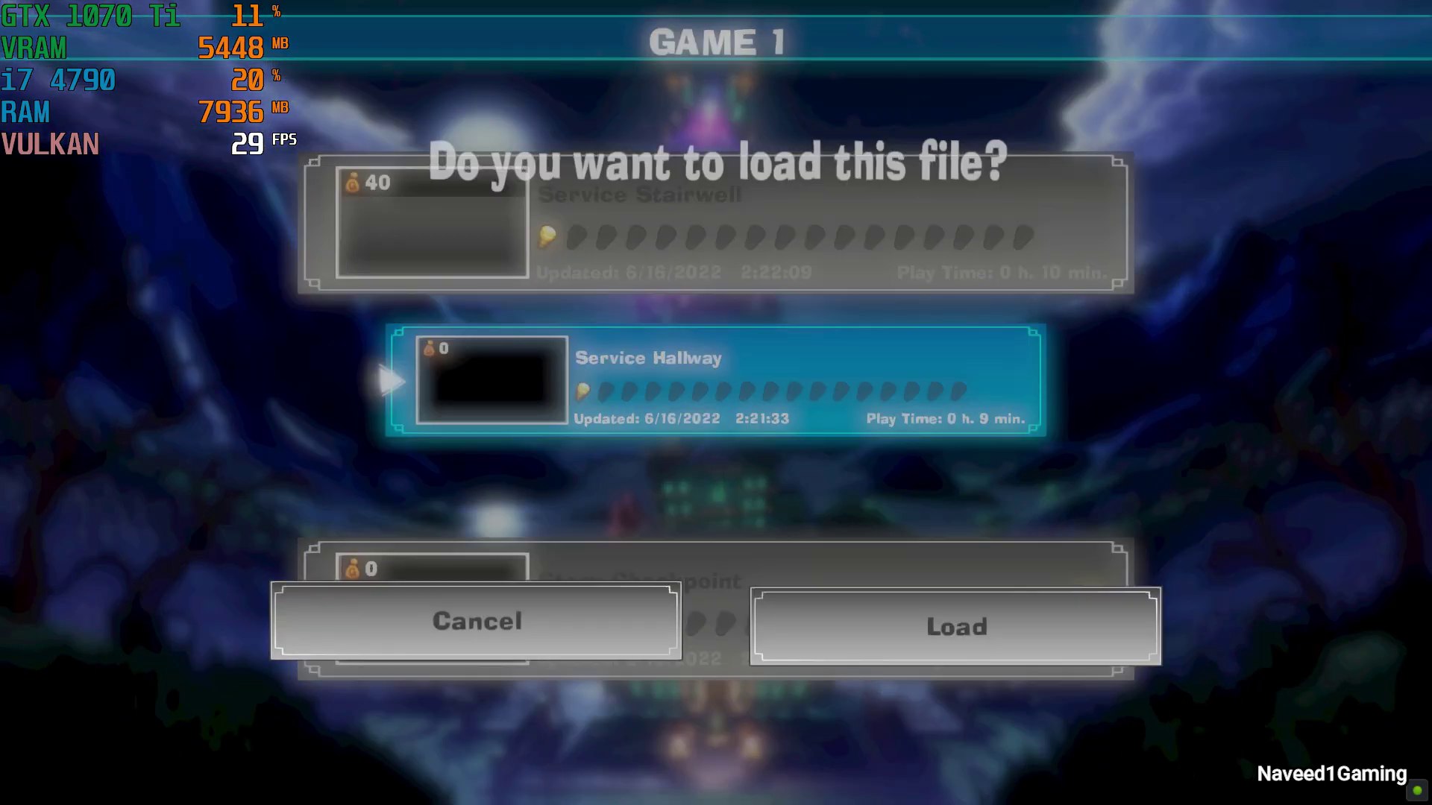
{"action": "key", "text": "c"}
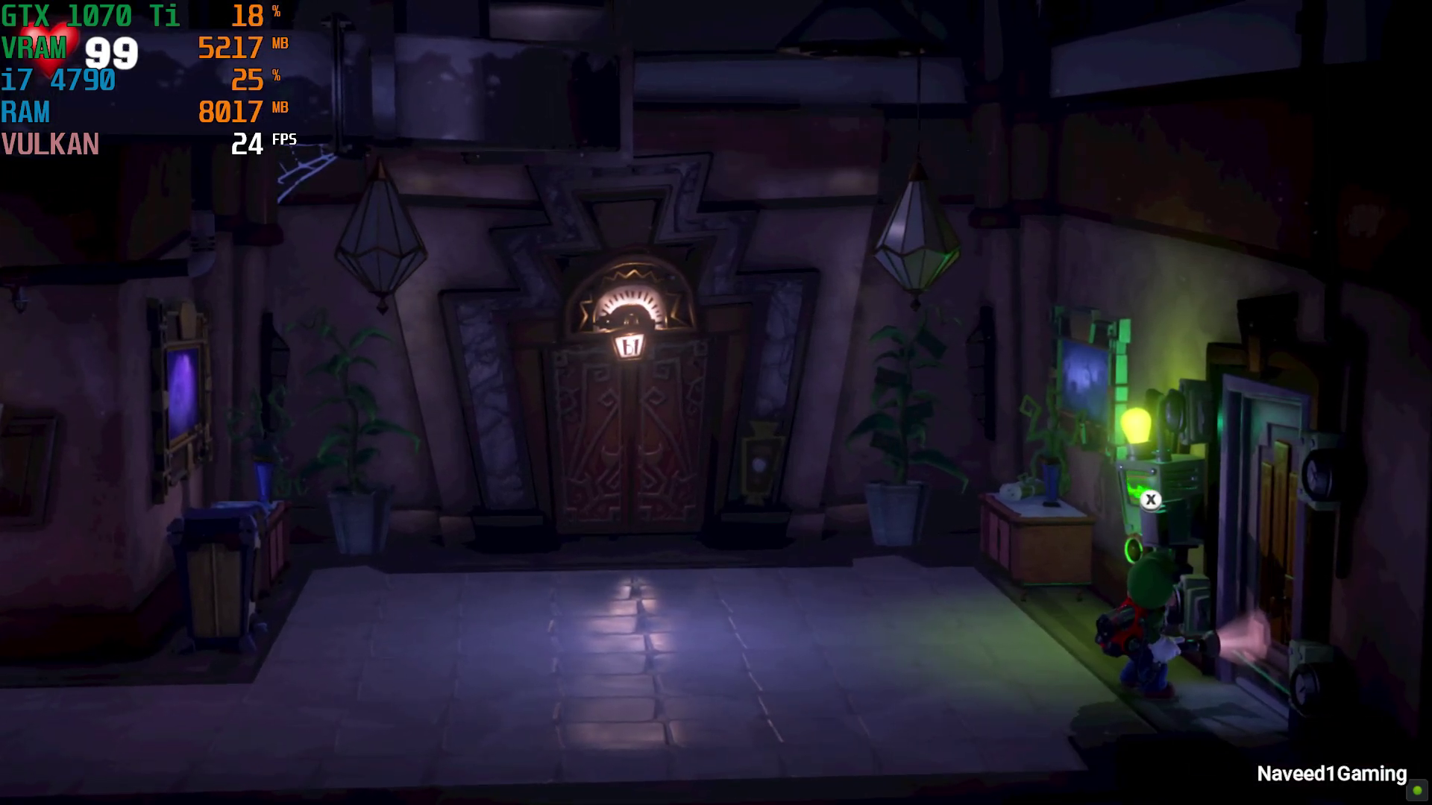
- Leave fullscreen and stop the emulation, choosing to exit the game anyway
{"action": "key", "text": "F11"}
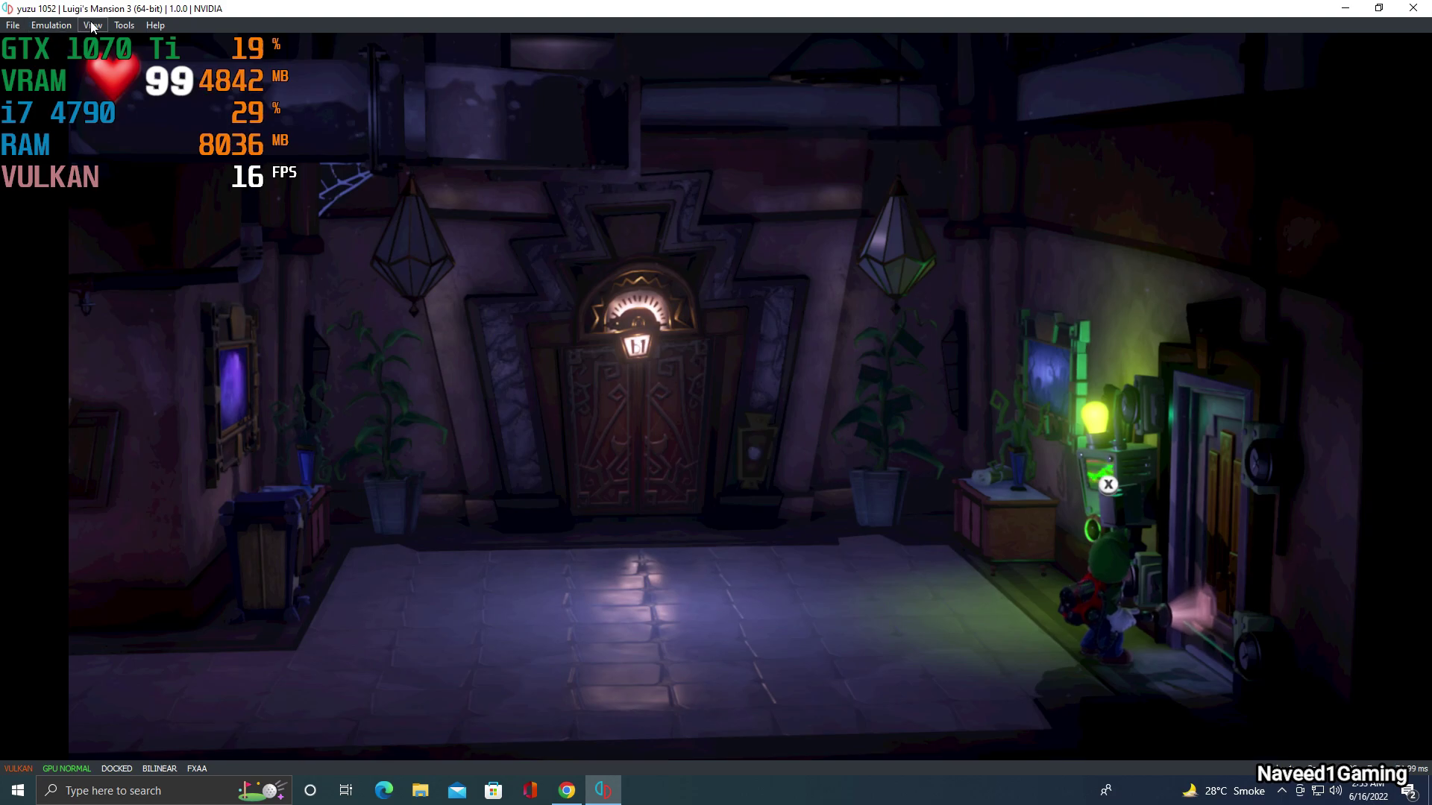
{"action": "left_click", "coordinate": [51, 25]}
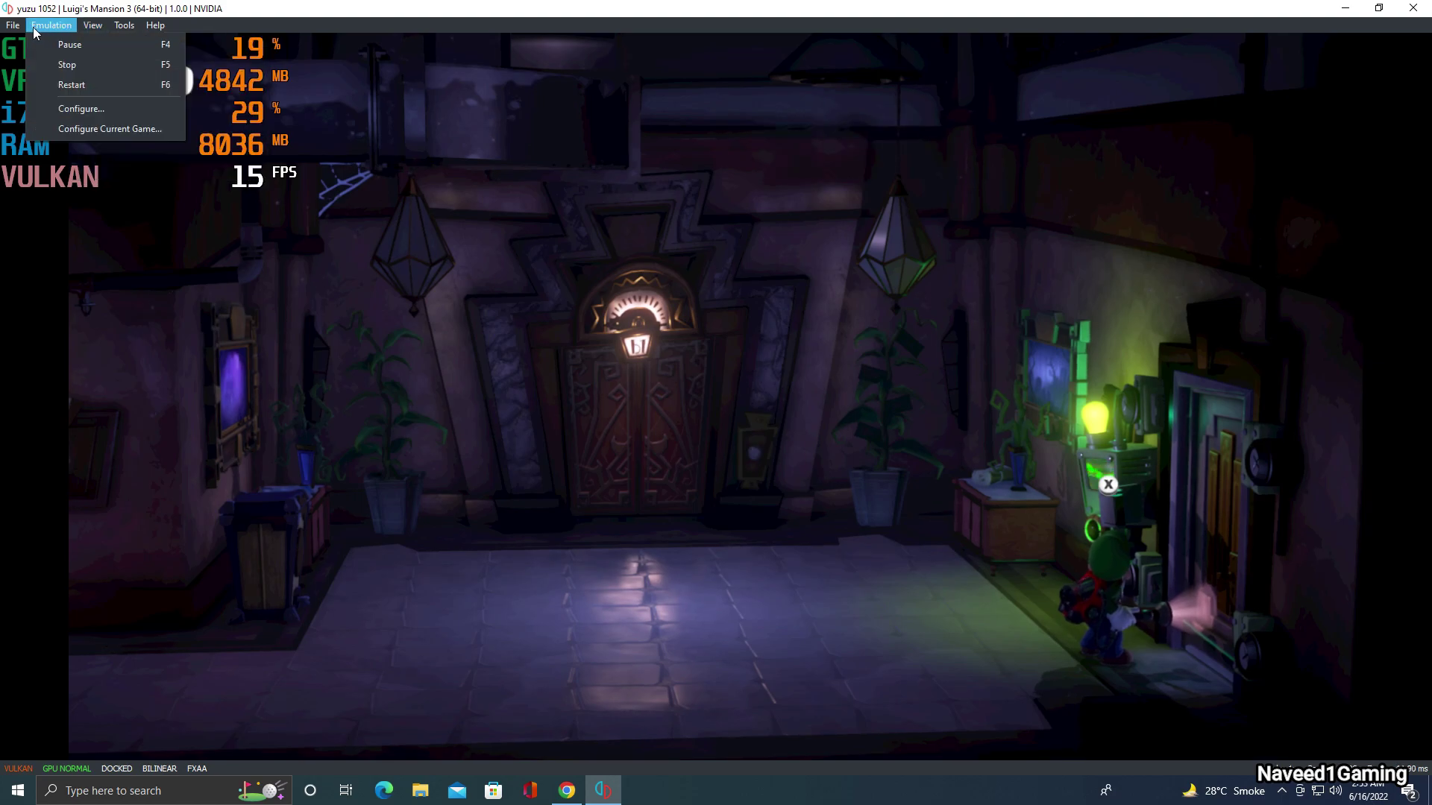
{"action": "left_click", "coordinate": [75, 63]}
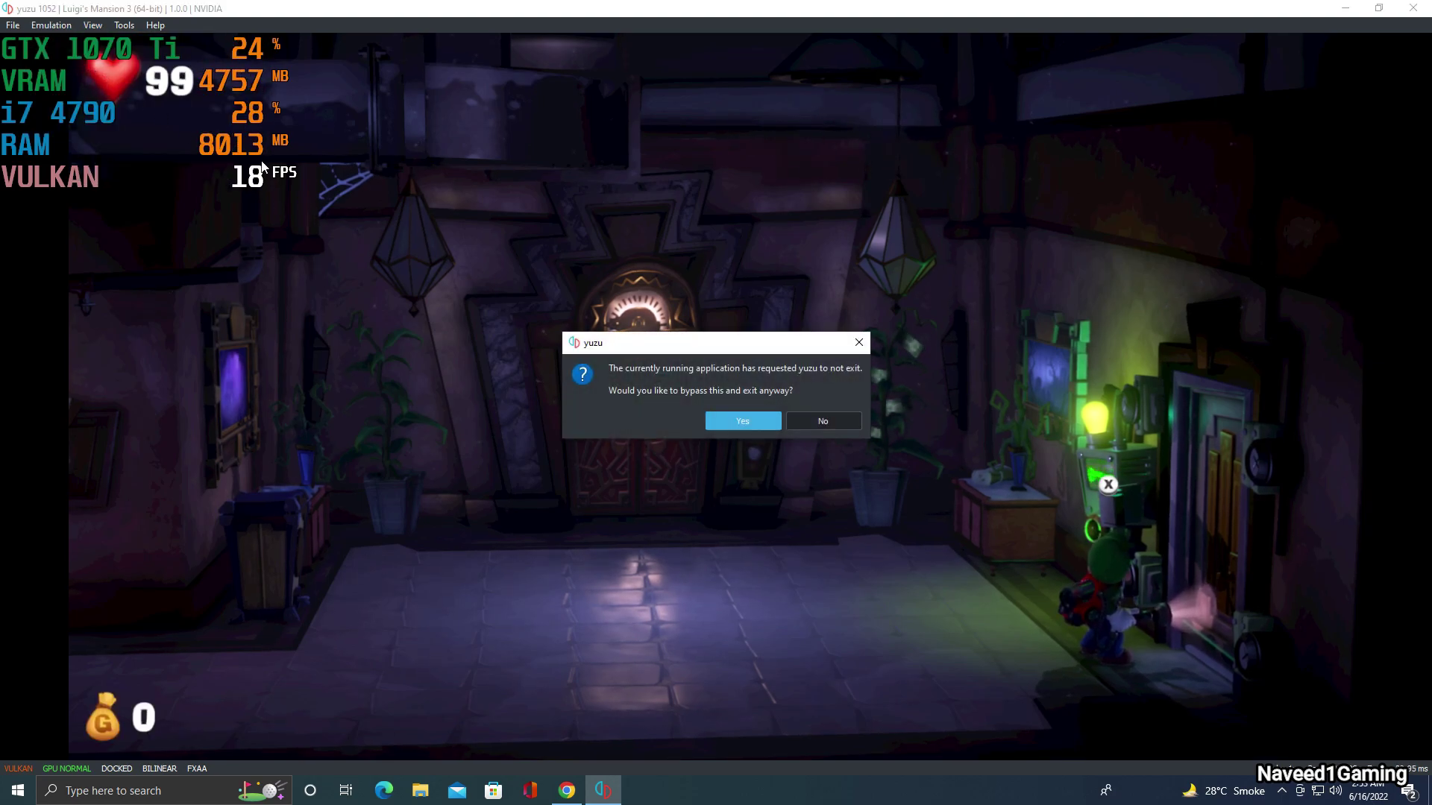
{"action": "left_click", "coordinate": [730, 426]}
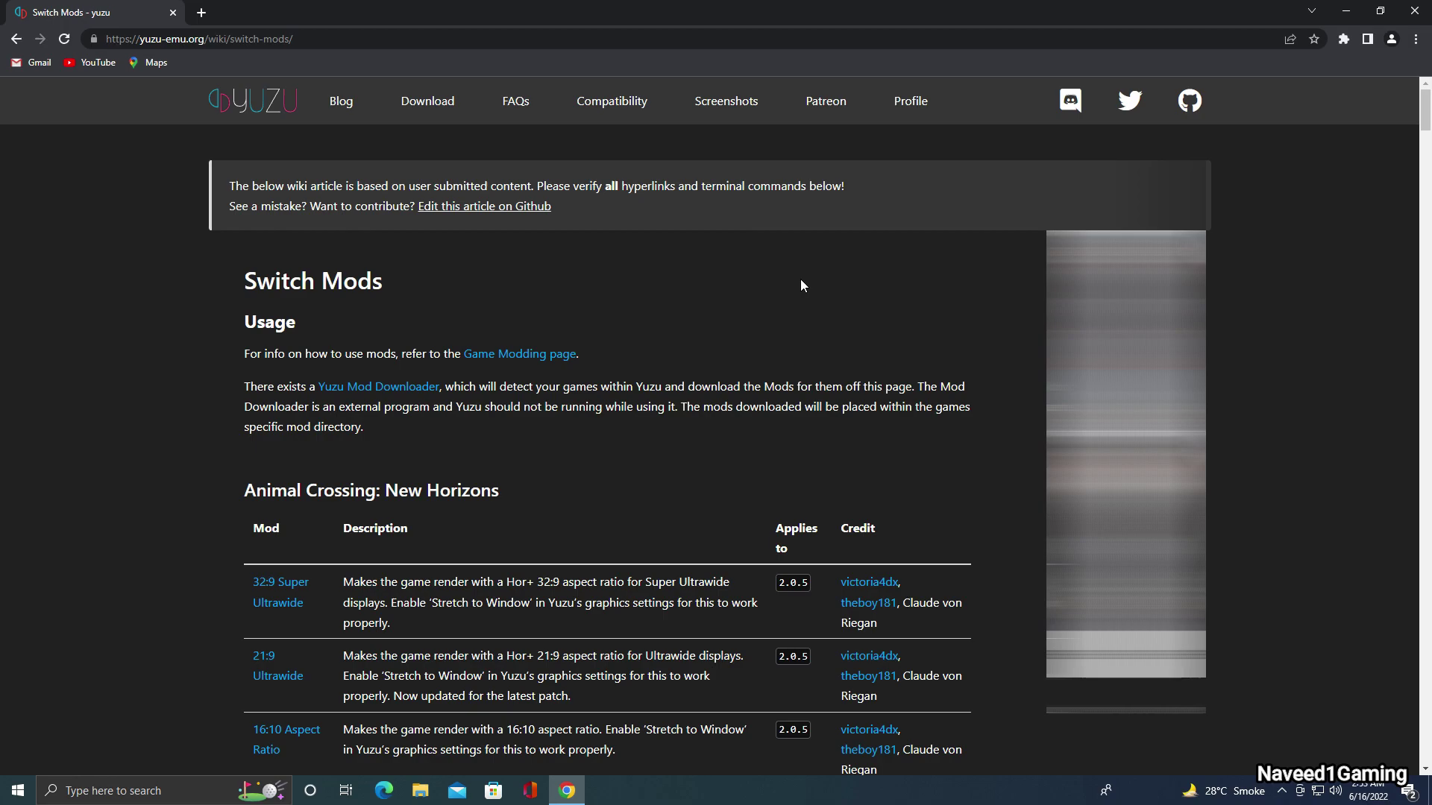
- Download the 60 FPS, Disable Dynamic Resolution and Disable Lens Flare mods for Luigi's Mansion 3 from the Switch Mods page
{"action": "scroll", "coordinate": [801, 285], "scroll_direction": "down", "scroll_amount": 10}
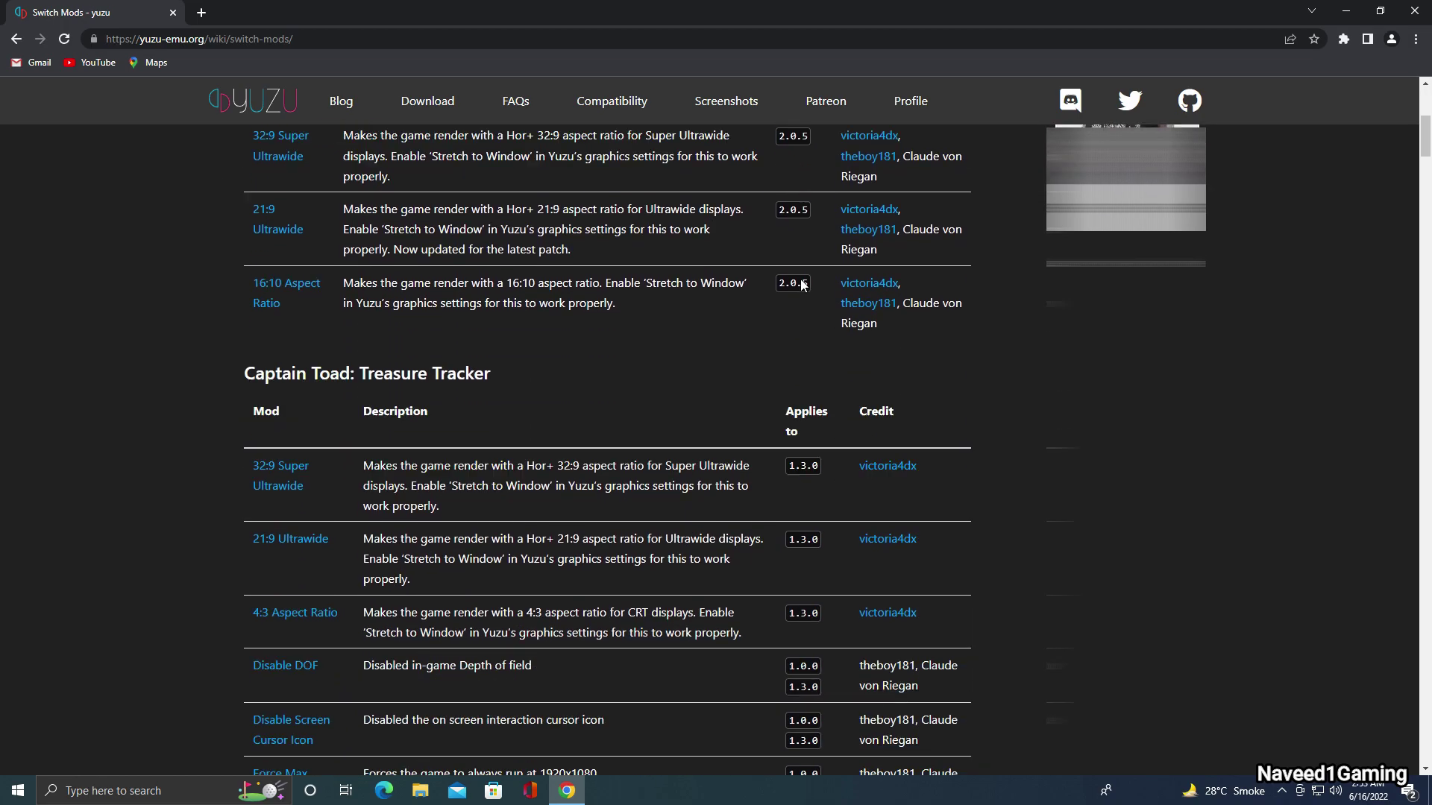
{"action": "scroll", "coordinate": [801, 284], "scroll_direction": "down", "scroll_amount": 15}
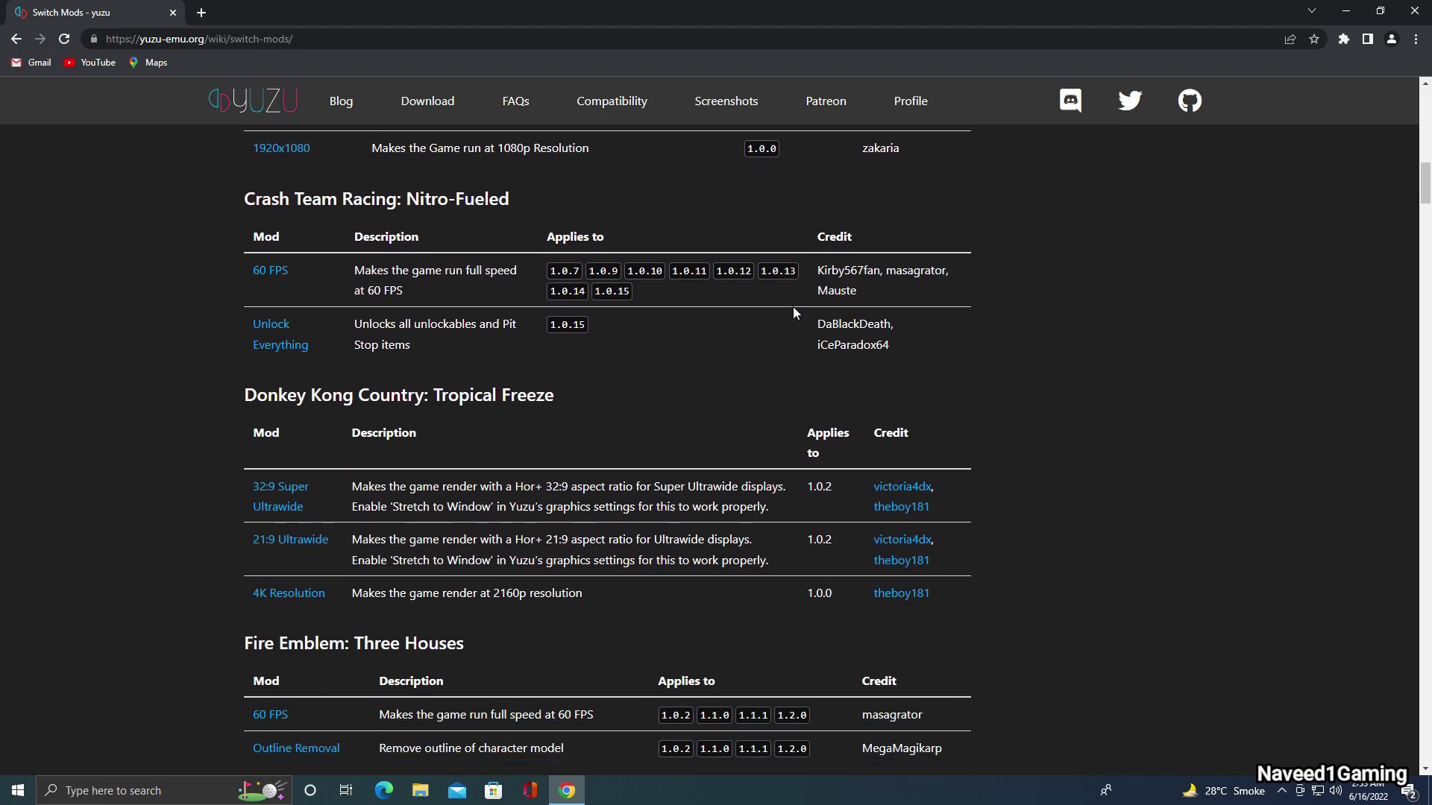
{"action": "scroll", "coordinate": [793, 307], "scroll_direction": "down", "scroll_amount": 7}
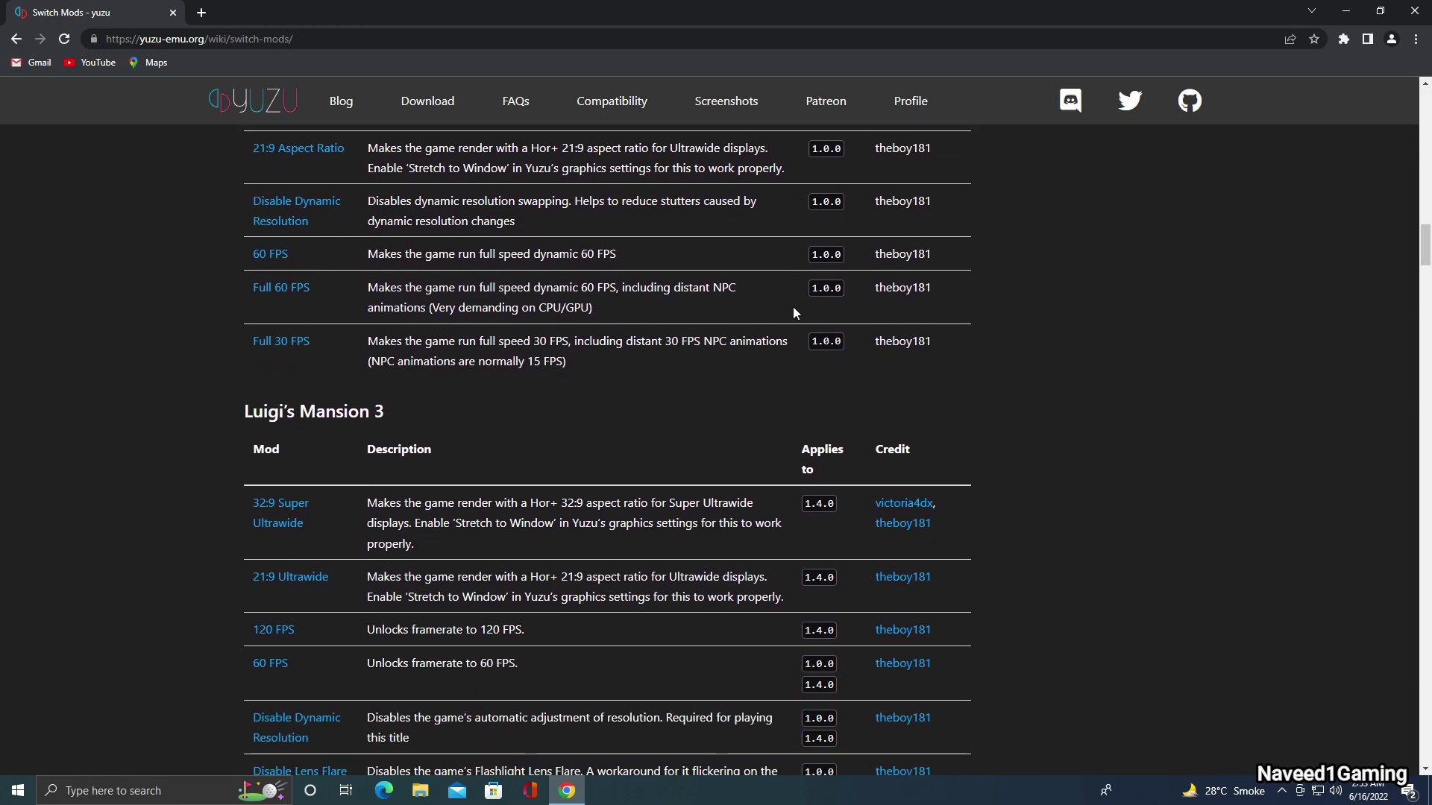
{"action": "scroll", "coordinate": [309, 420], "scroll_direction": "down", "scroll_amount": 2}
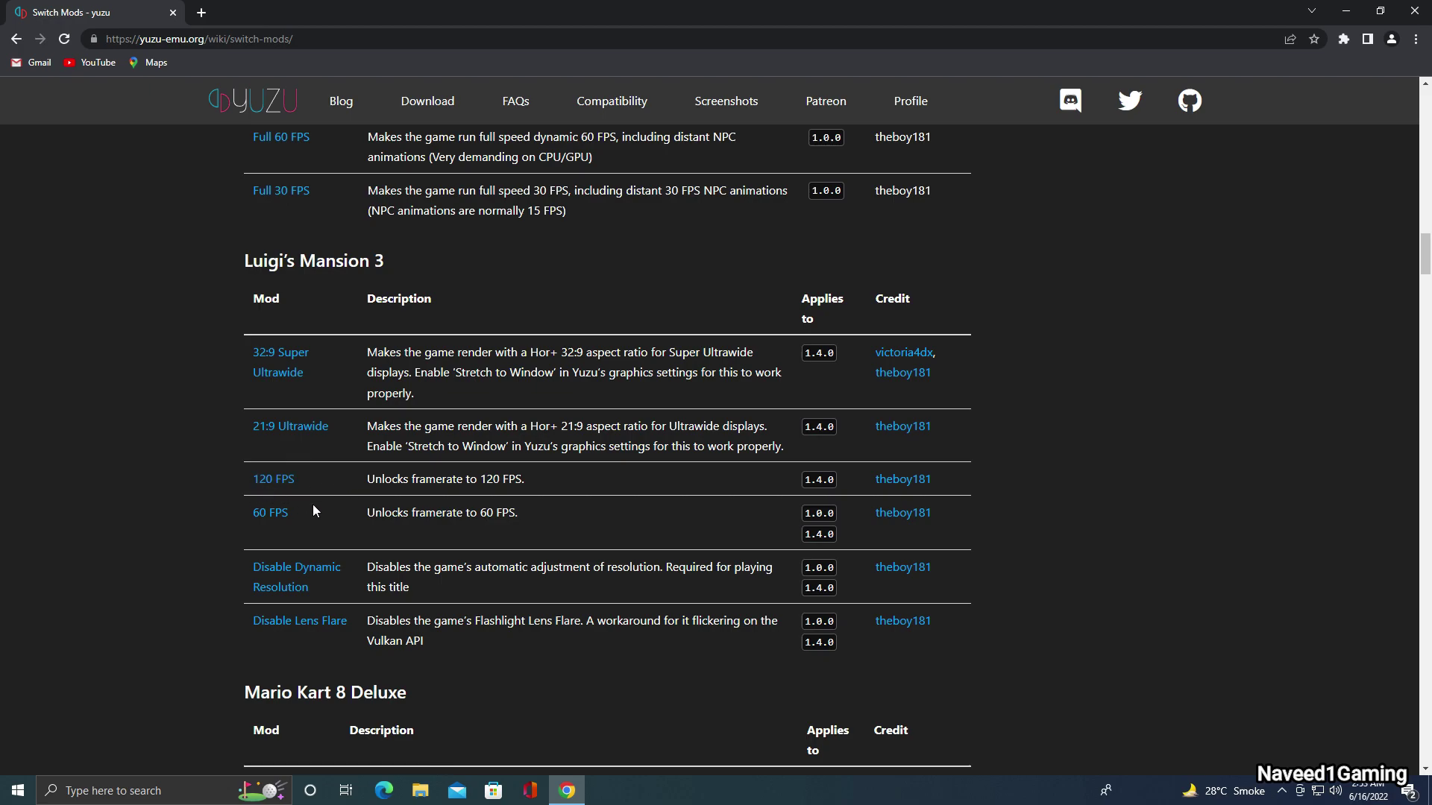
{"action": "scroll", "coordinate": [312, 503], "scroll_direction": "down", "scroll_amount": 1}
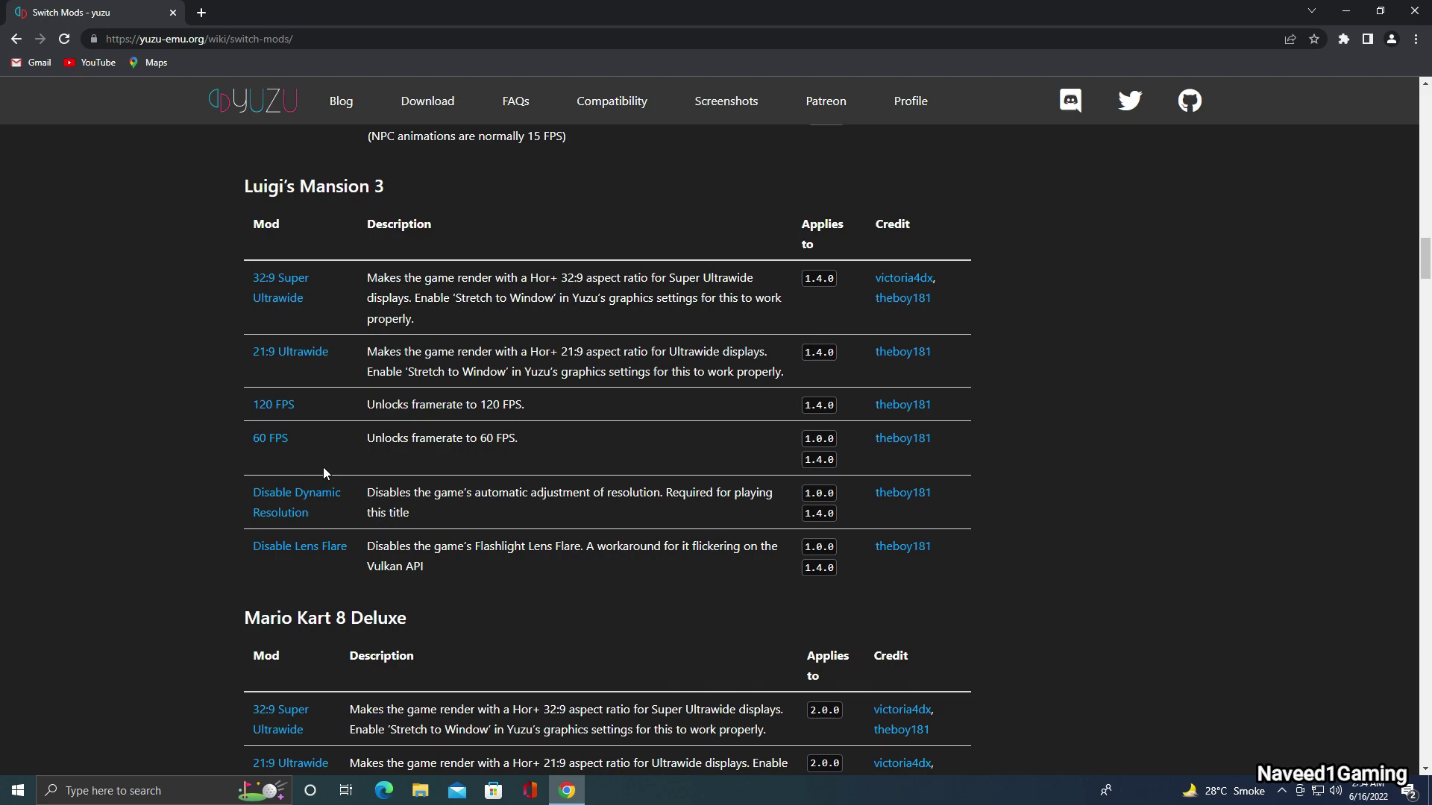
{"action": "left_click", "coordinate": [269, 441]}
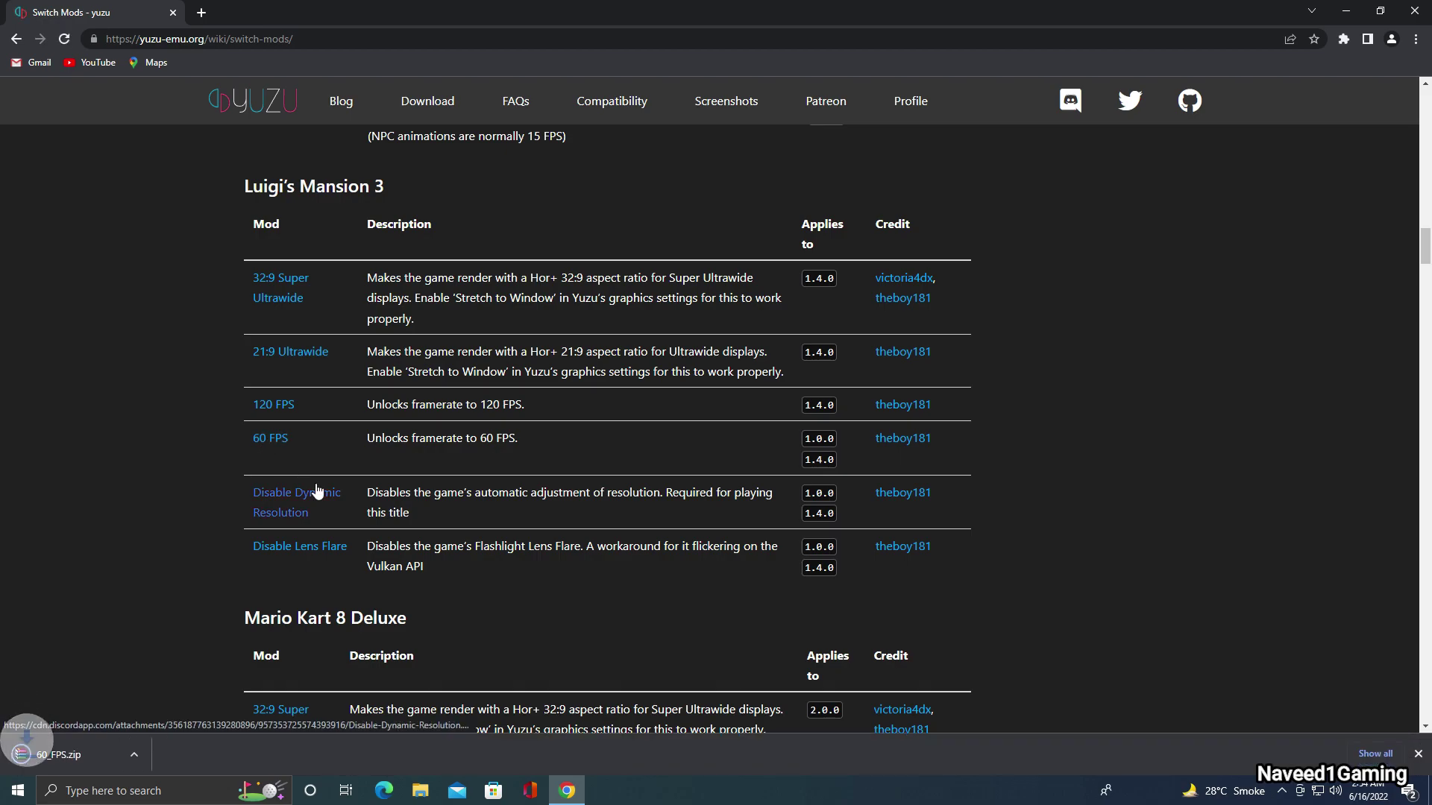
{"action": "scroll", "coordinate": [291, 462], "scroll_direction": "down", "scroll_amount": 1}
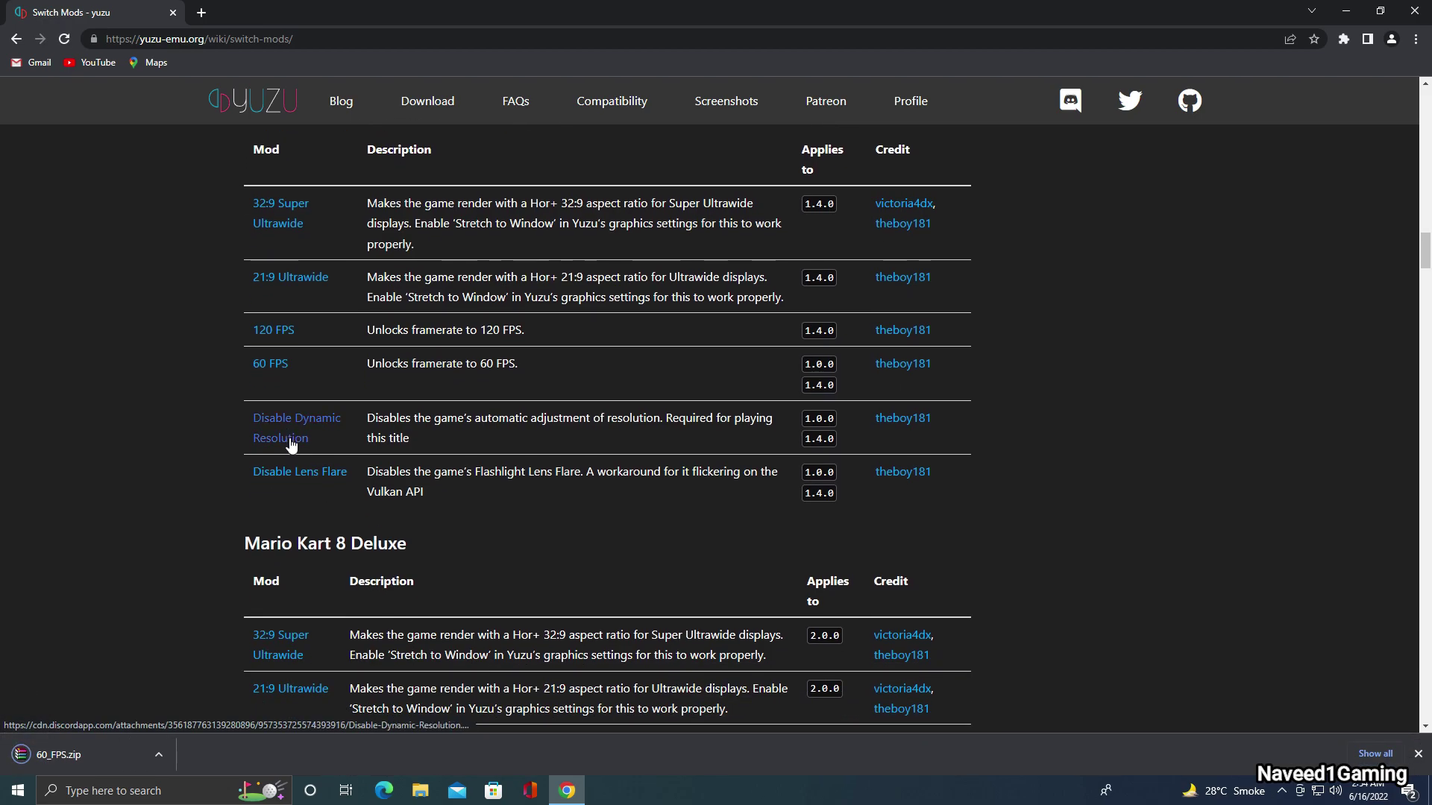
{"action": "left_click", "coordinate": [291, 442]}
{"action": "left_click", "coordinate": [291, 481]}
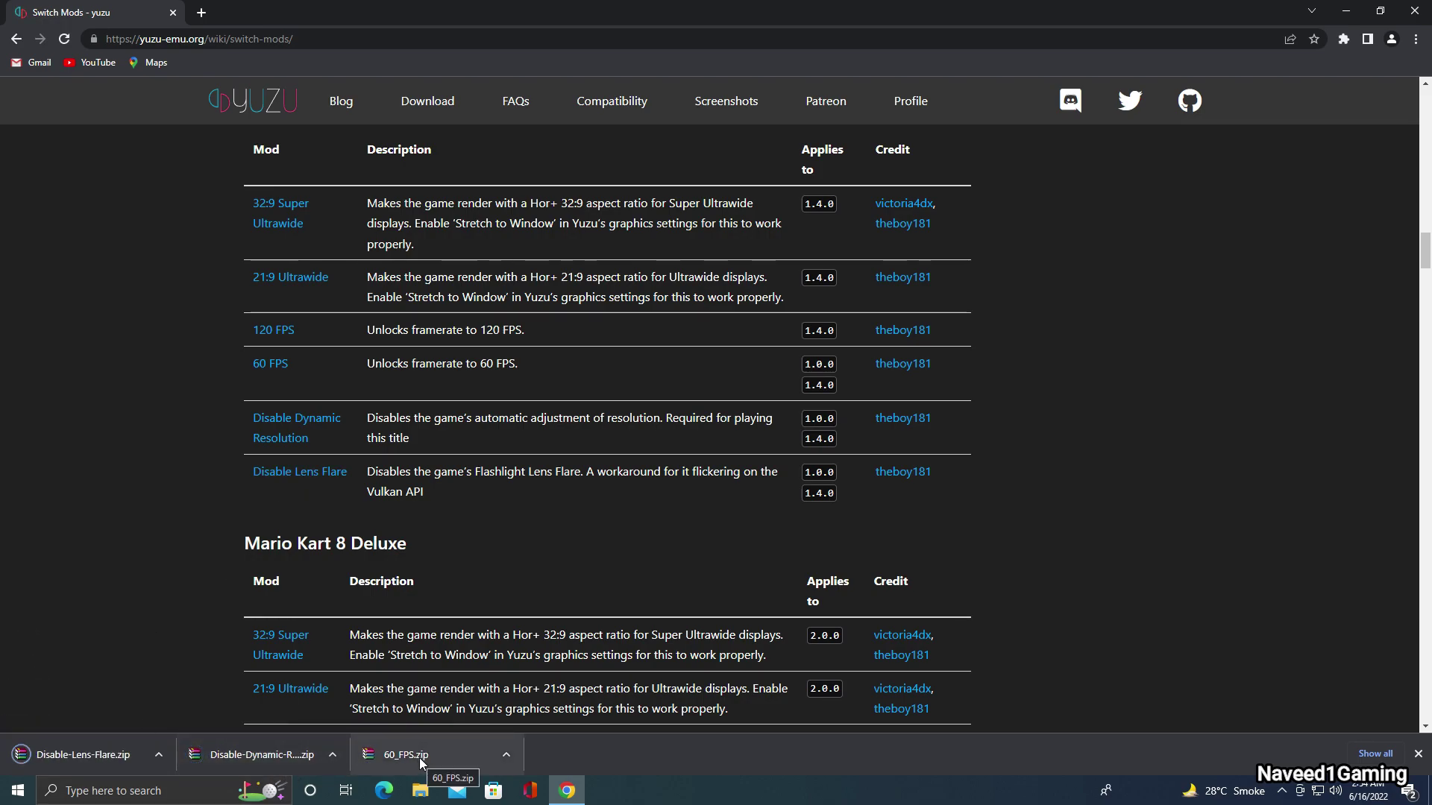
- Show the downloaded files in their folder and extract the 60_FPS, Disable-Dynamic-Resolution and Disable-Lens-Flare archives there
{"action": "right_click", "coordinate": [108, 754]}
{"action": "left_click", "coordinate": [213, 718]}
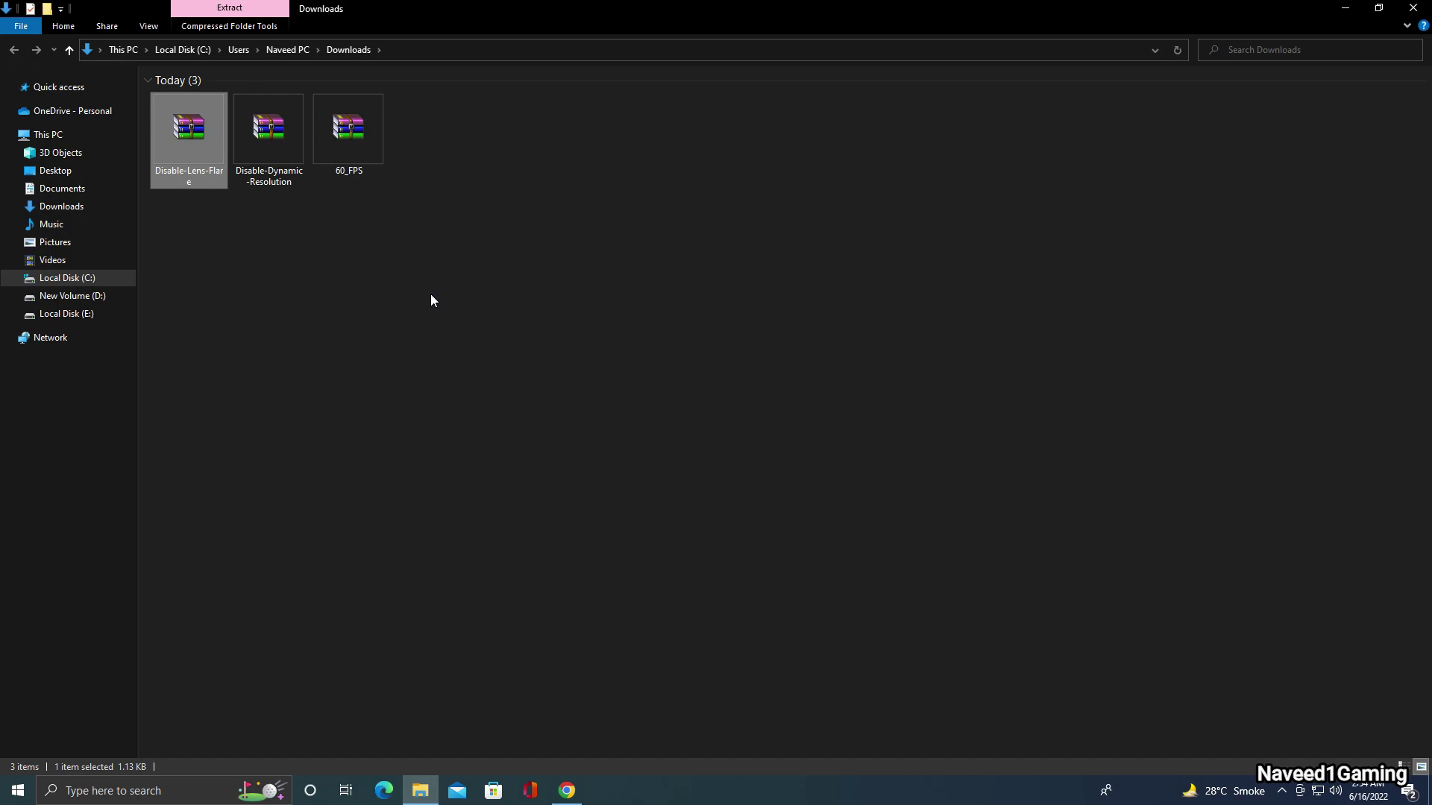
{"action": "right_click", "coordinate": [345, 132]}
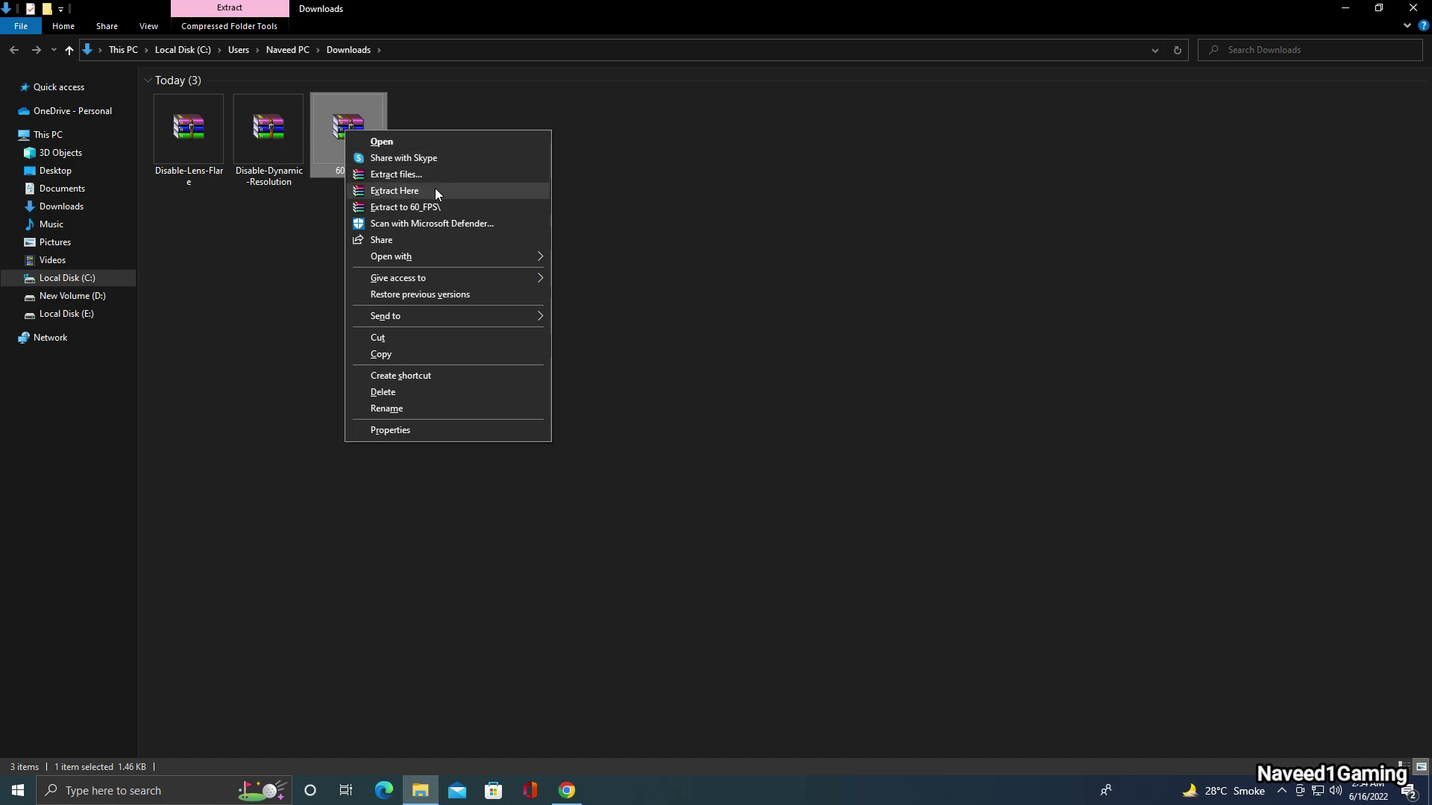
{"action": "left_click", "coordinate": [435, 191]}
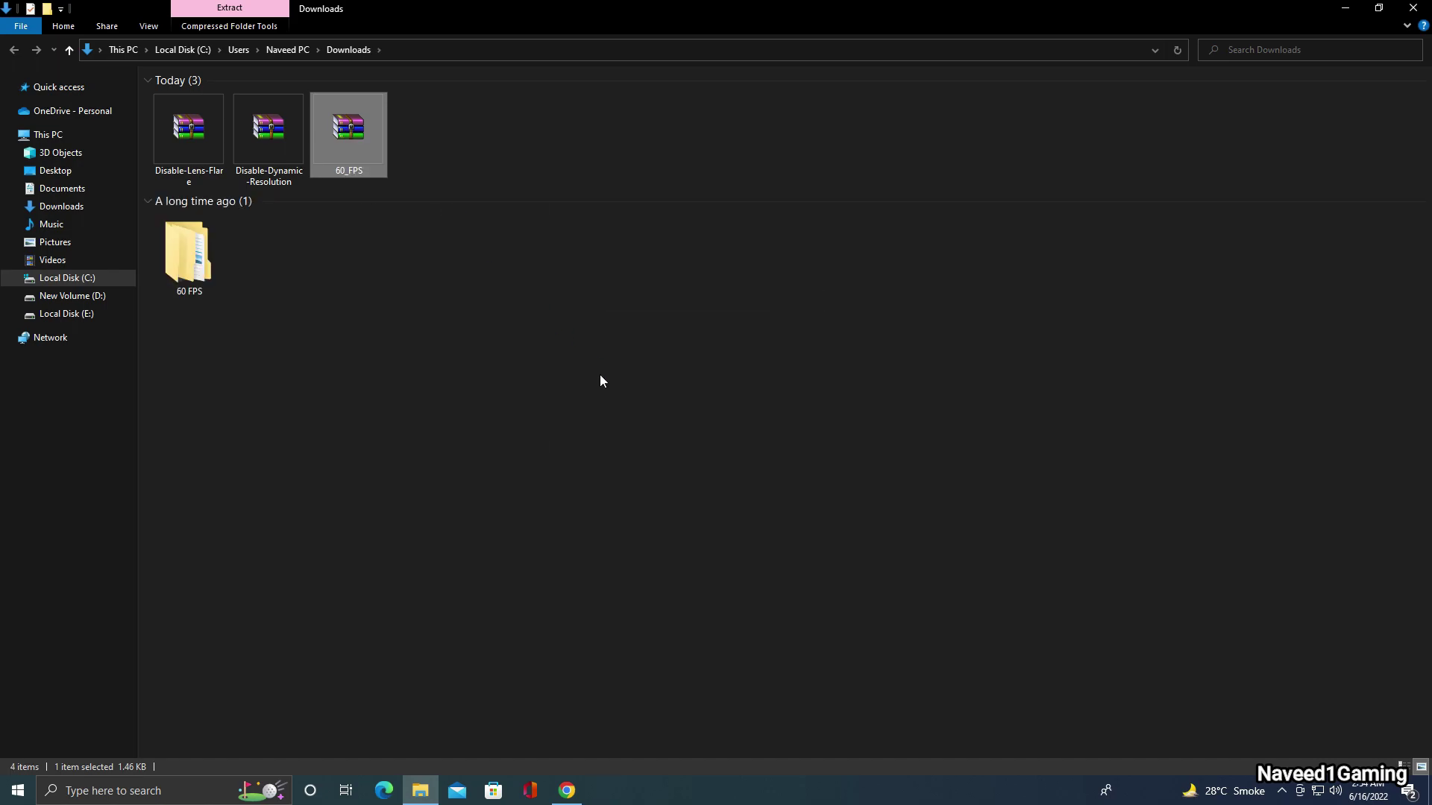
{"action": "right_click", "coordinate": [270, 144]}
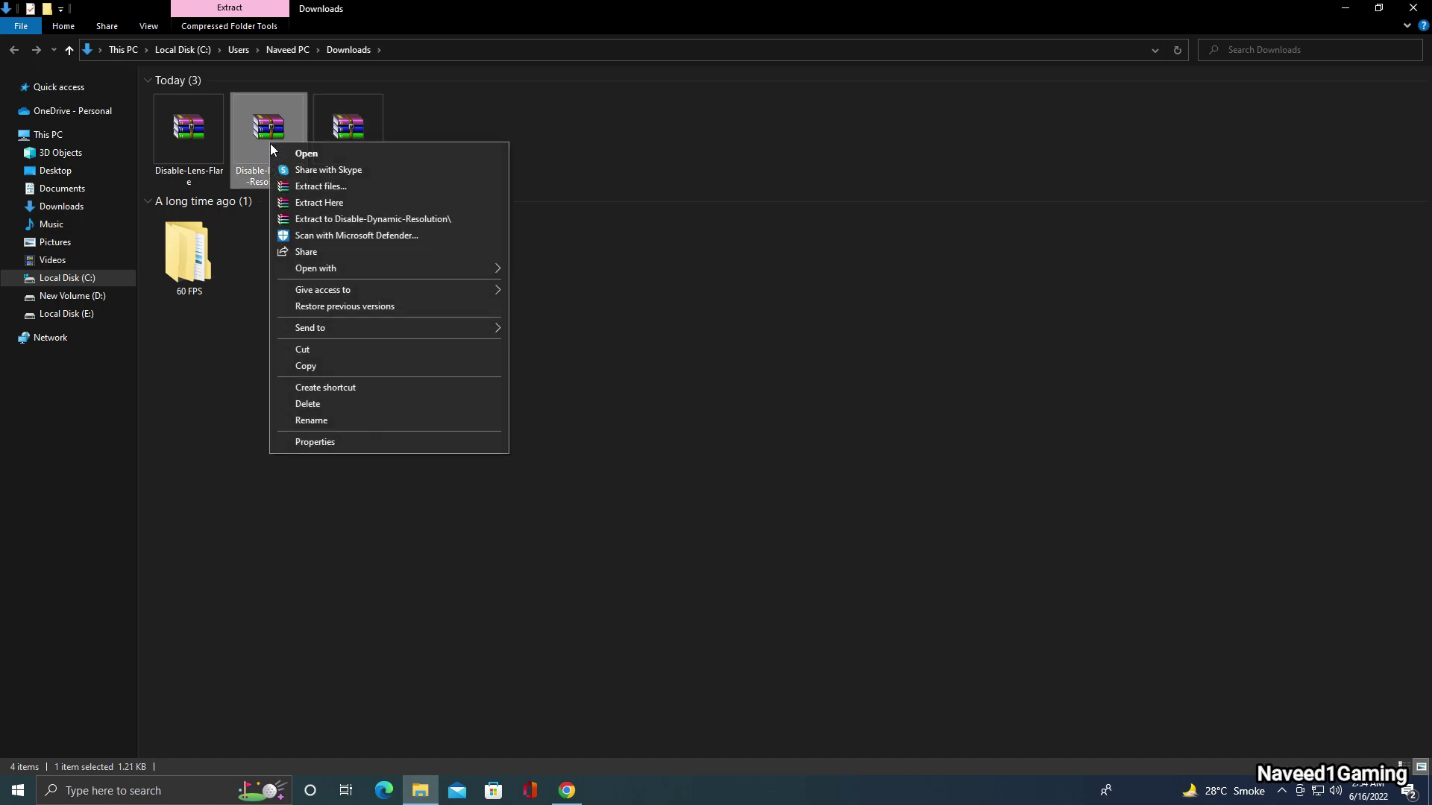
{"action": "left_click", "coordinate": [341, 202]}
{"action": "right_click", "coordinate": [220, 143]}
{"action": "left_click", "coordinate": [283, 193]}
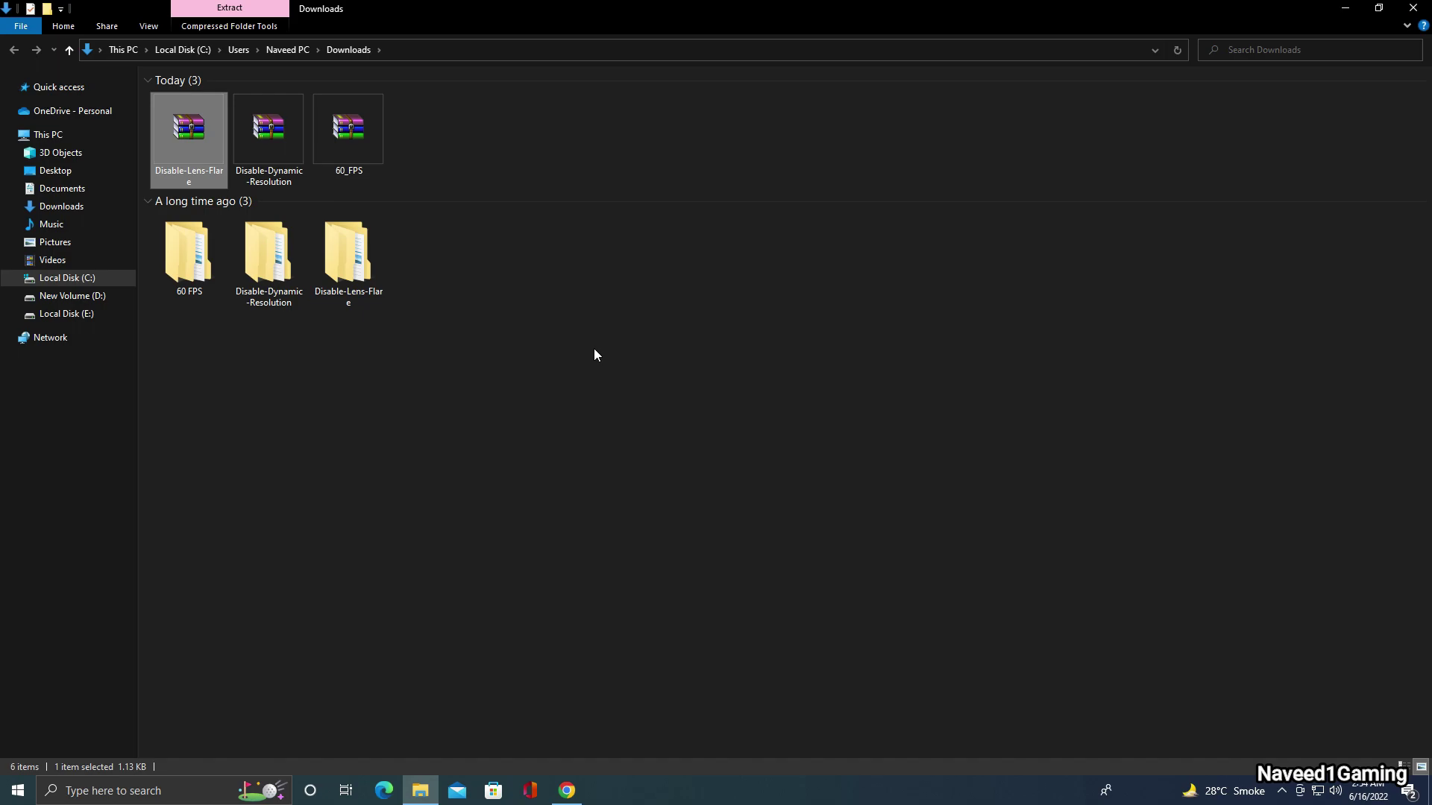
- Copy the extracted 60 FPS, Disable-Dynamic-Resolution and Disable-Lens-Flare folders from Downloads
{"action": "left_click_drag", "start_coordinate": [603, 433], "coordinate": [198, 252]}
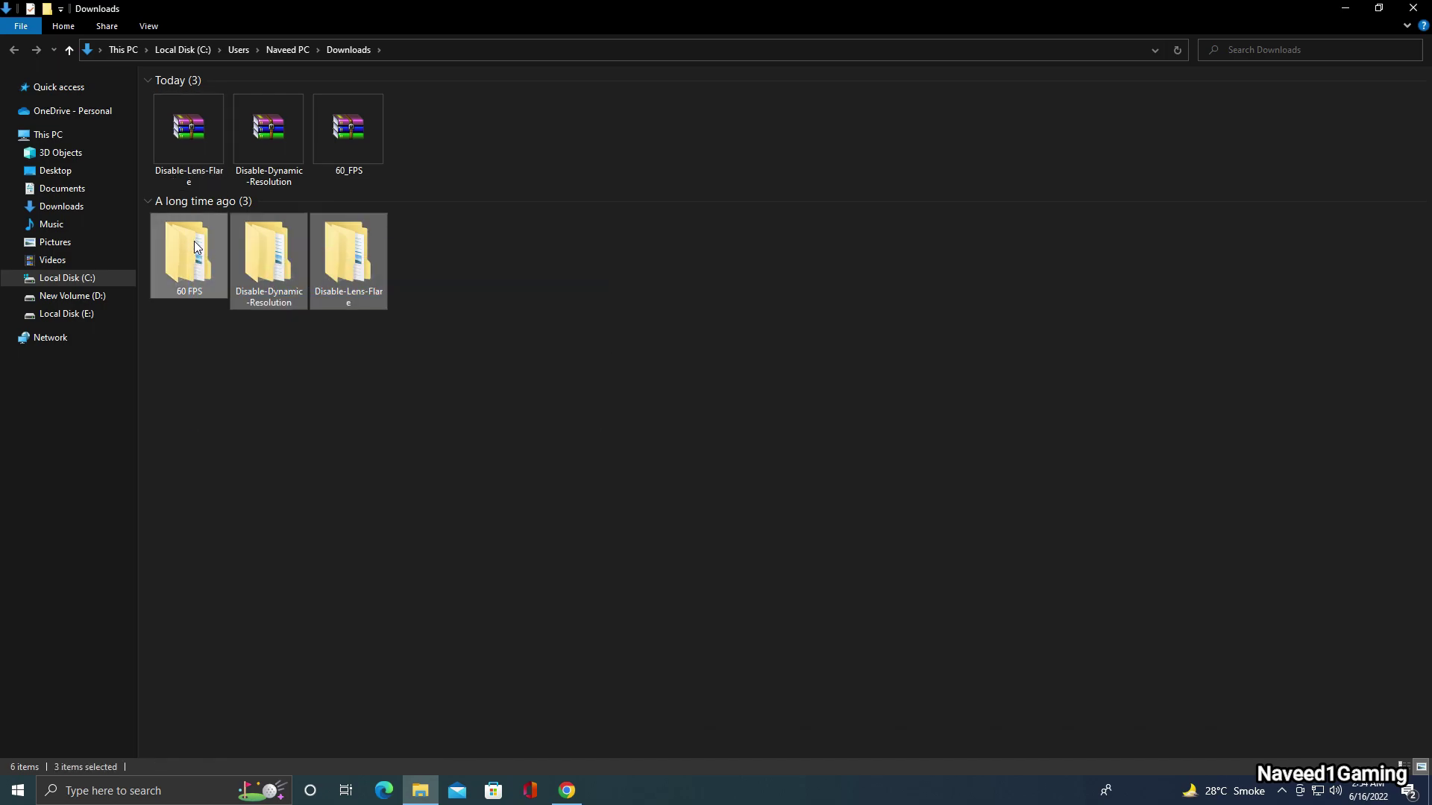
{"action": "right_click", "coordinate": [196, 246]}
{"action": "left_click", "coordinate": [267, 480]}
- Launch the yuzu emulator and allow its maintenance tool to make changes to the device
{"action": "left_click", "coordinate": [18, 791]}
{"action": "left_click", "coordinate": [434, 643]}
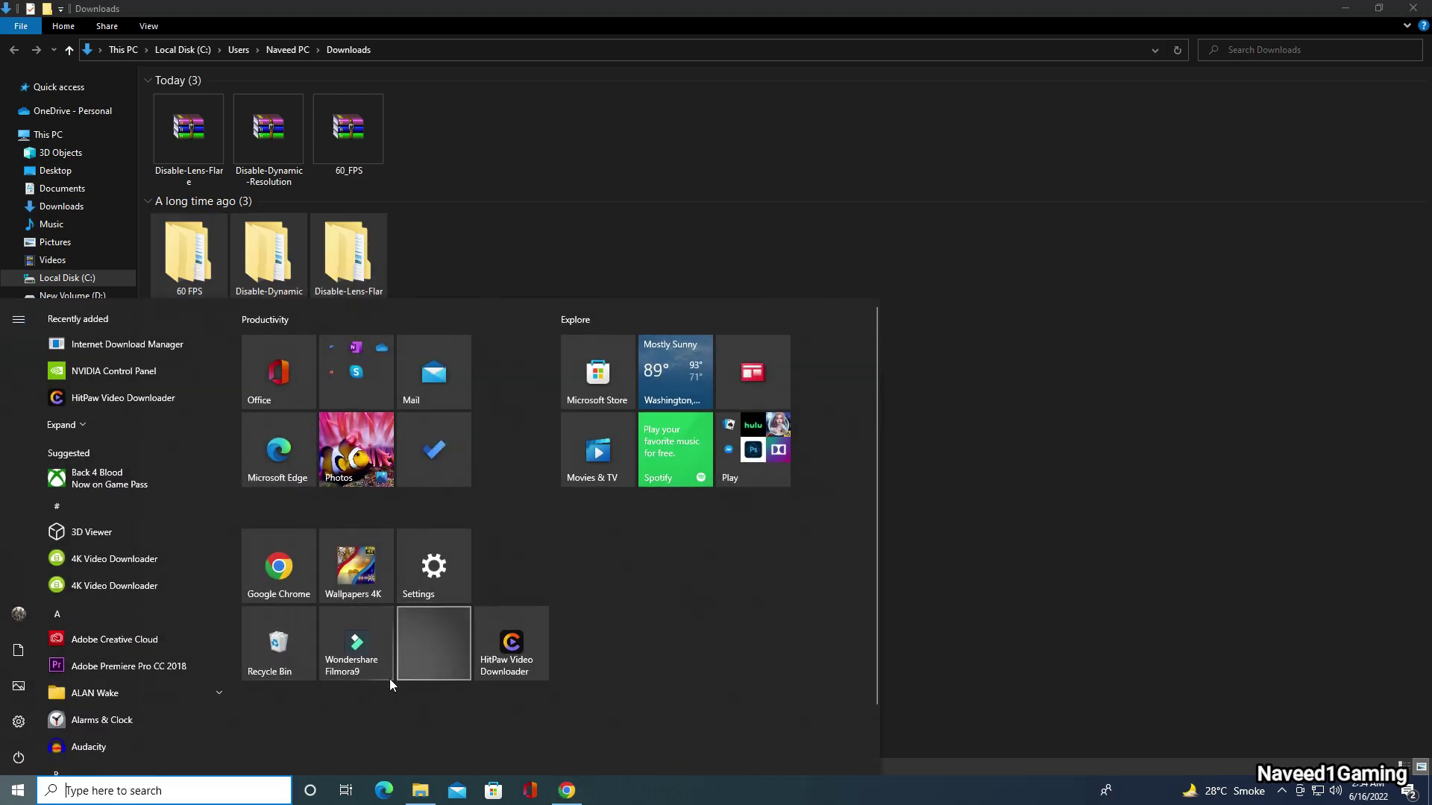
{"action": "left_click", "coordinate": [279, 742]}
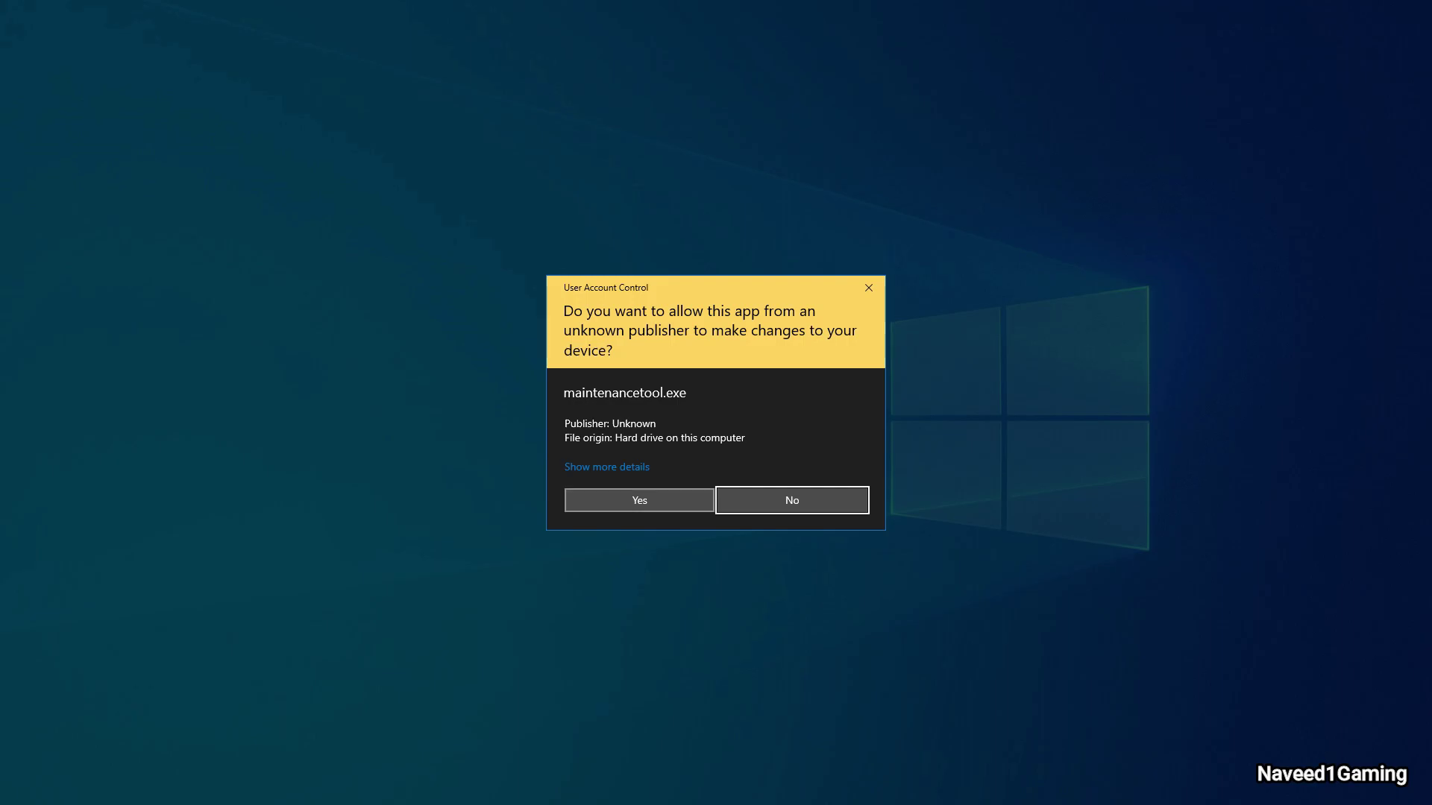
{"action": "left_click", "coordinate": [642, 500]}
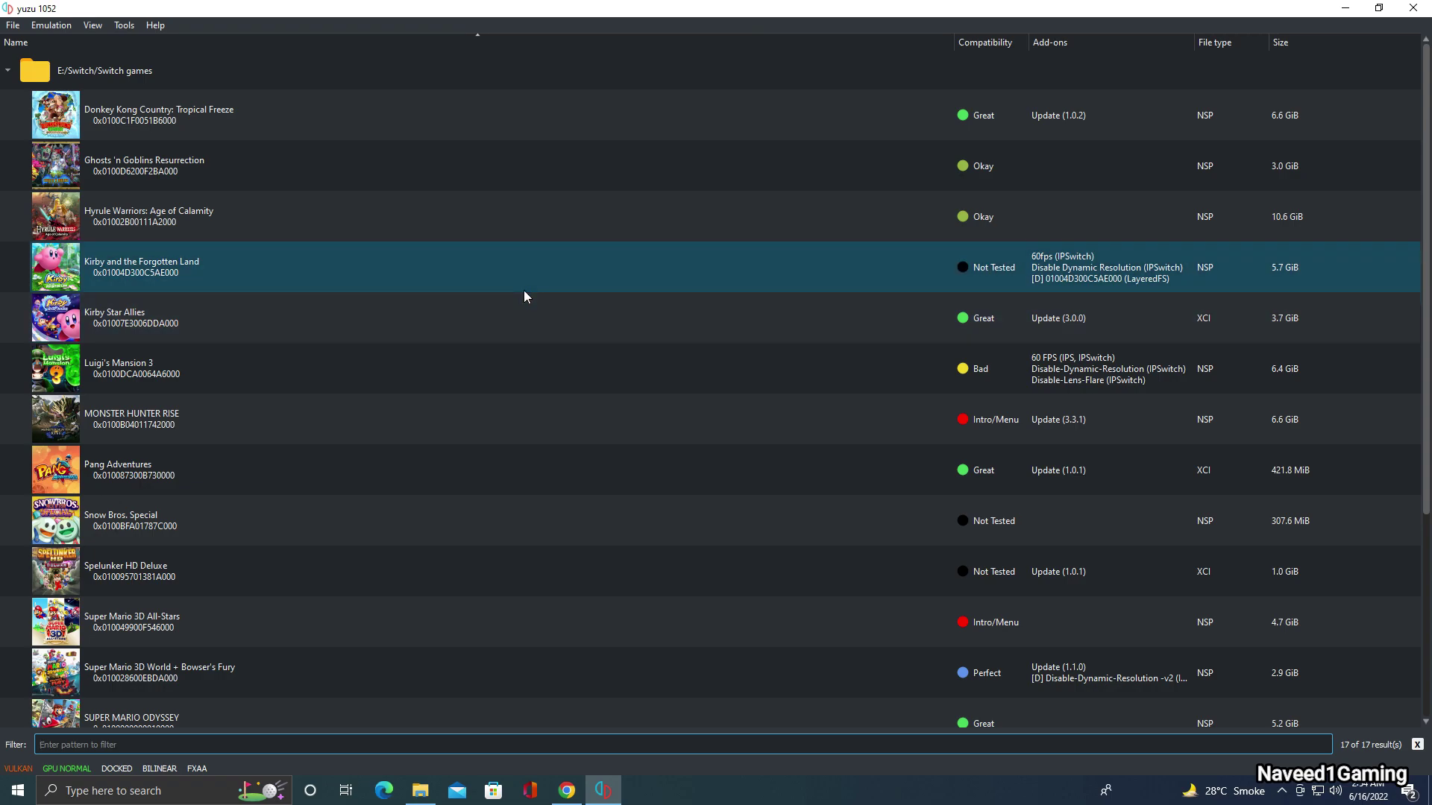
- Paste the three copied mod folders into the mod data location of Luigi's Mansion 3 and close the folder
{"action": "right_click", "coordinate": [182, 371]}
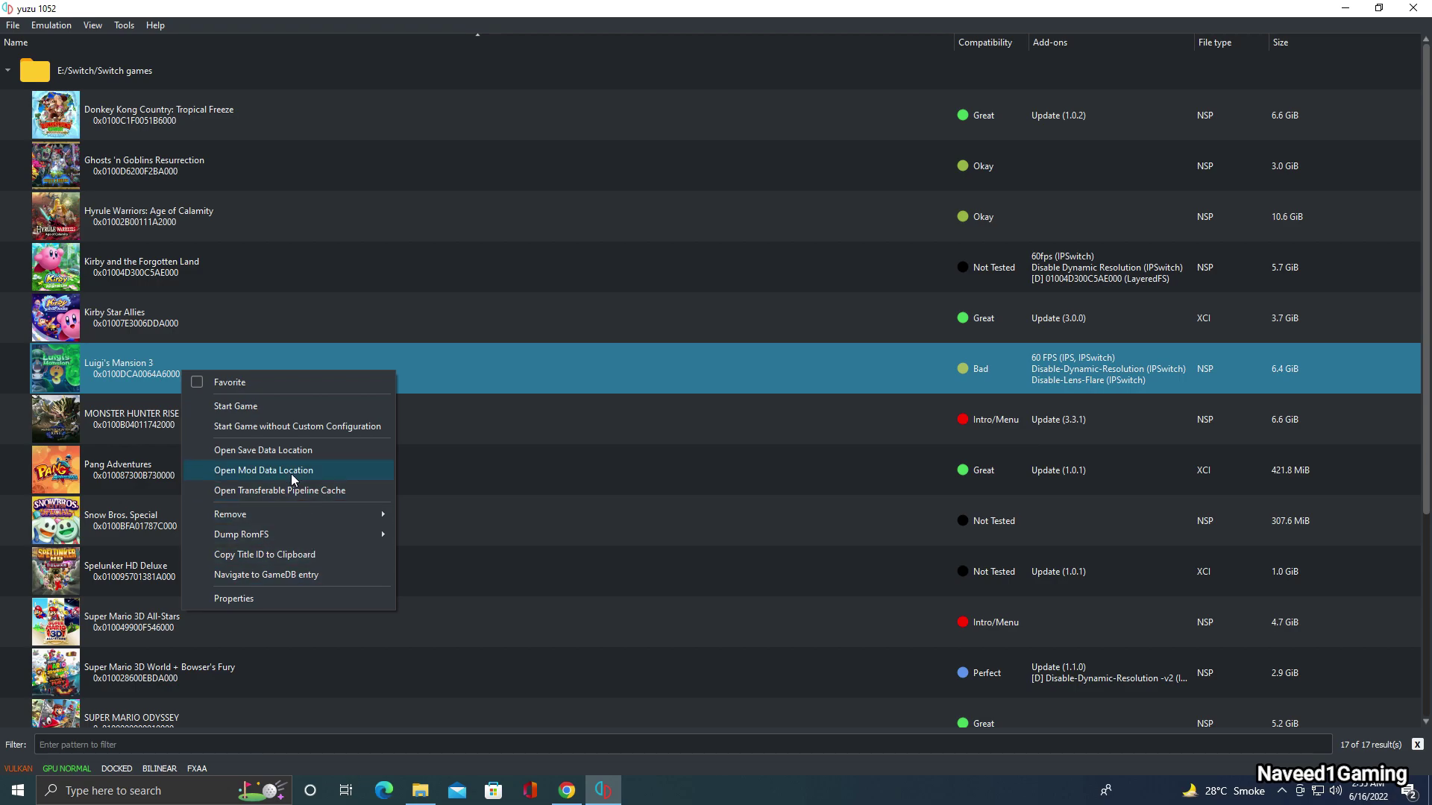
{"action": "left_click", "coordinate": [343, 473]}
{"action": "right_click", "coordinate": [458, 328]}
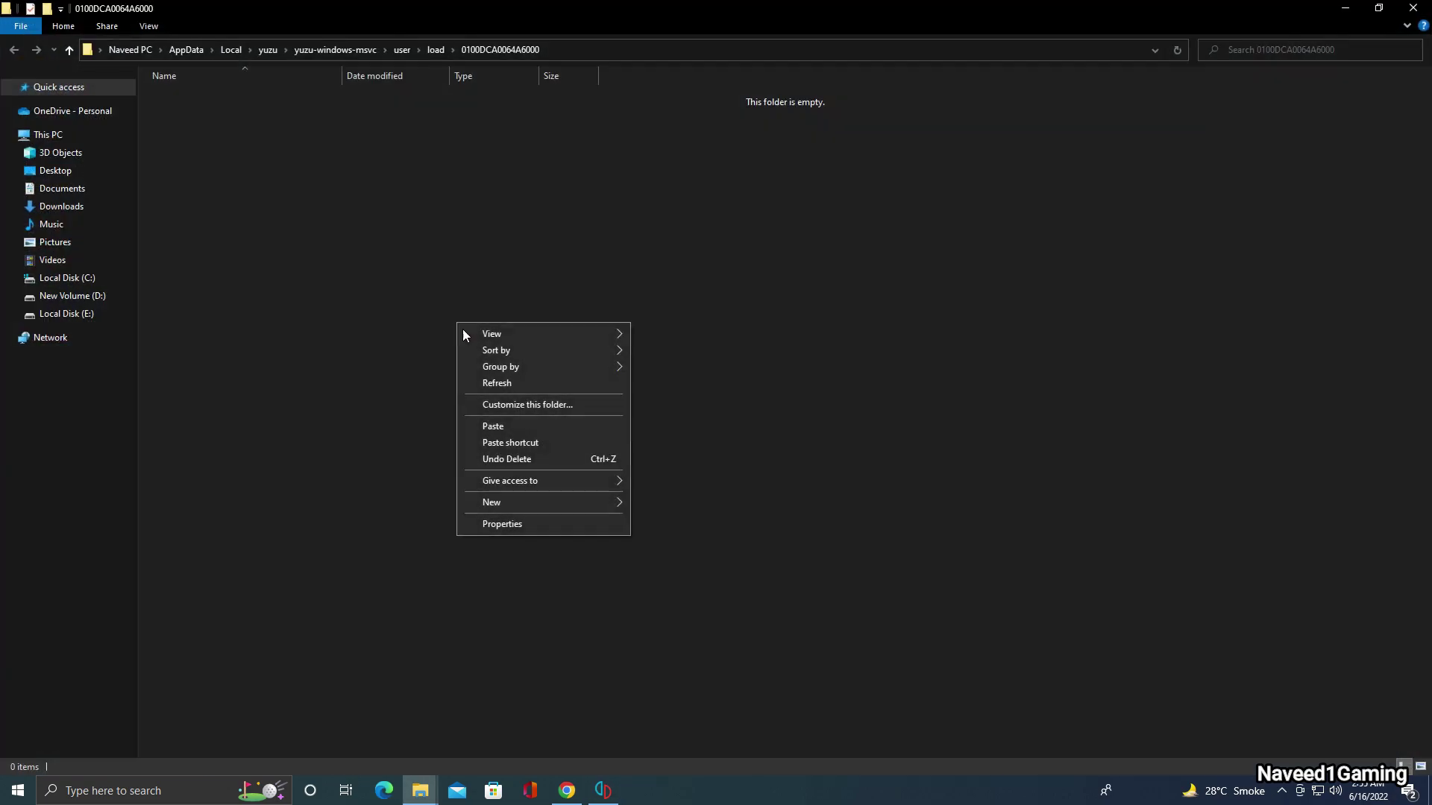
{"action": "left_click", "coordinate": [546, 426]}
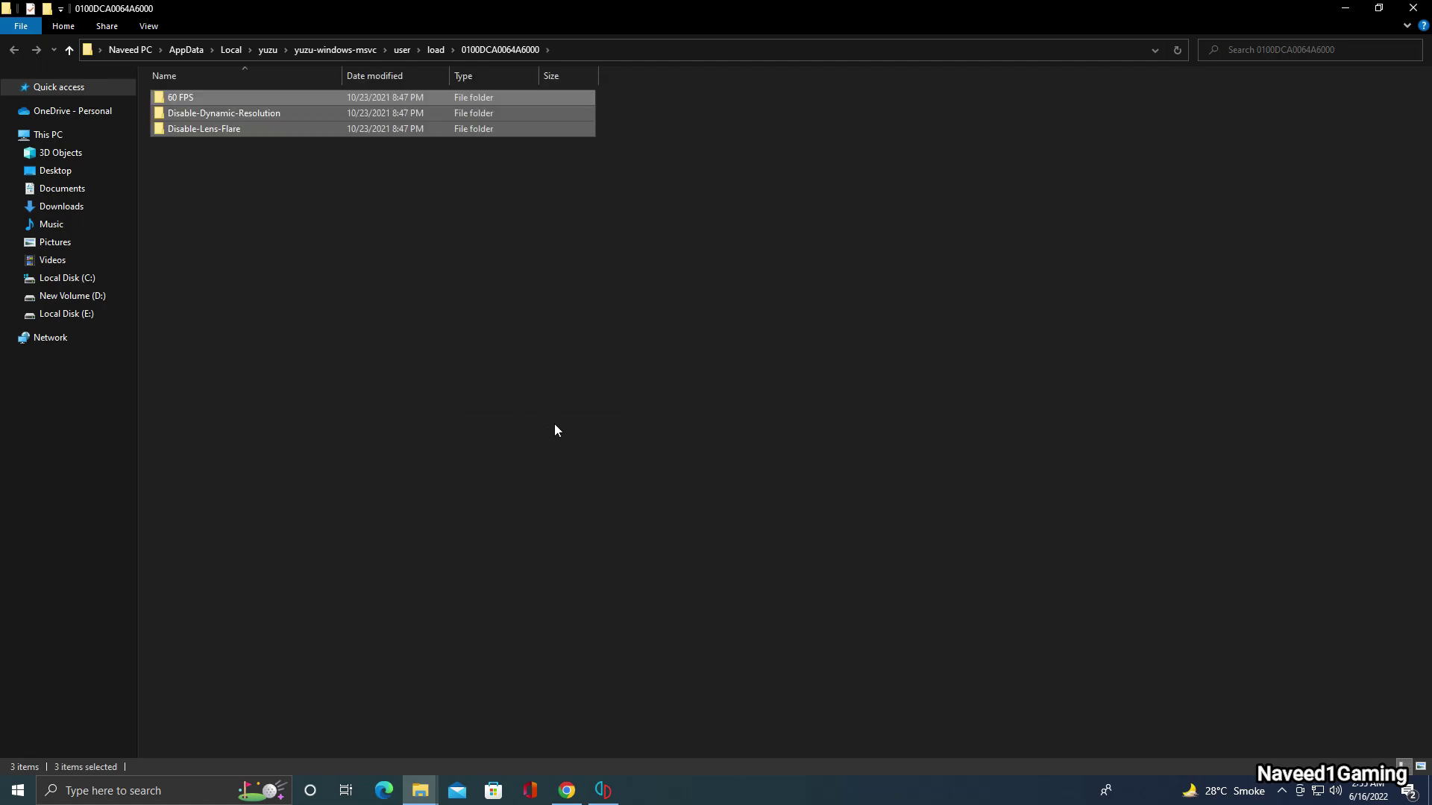
{"action": "left_click", "coordinate": [1412, 8]}
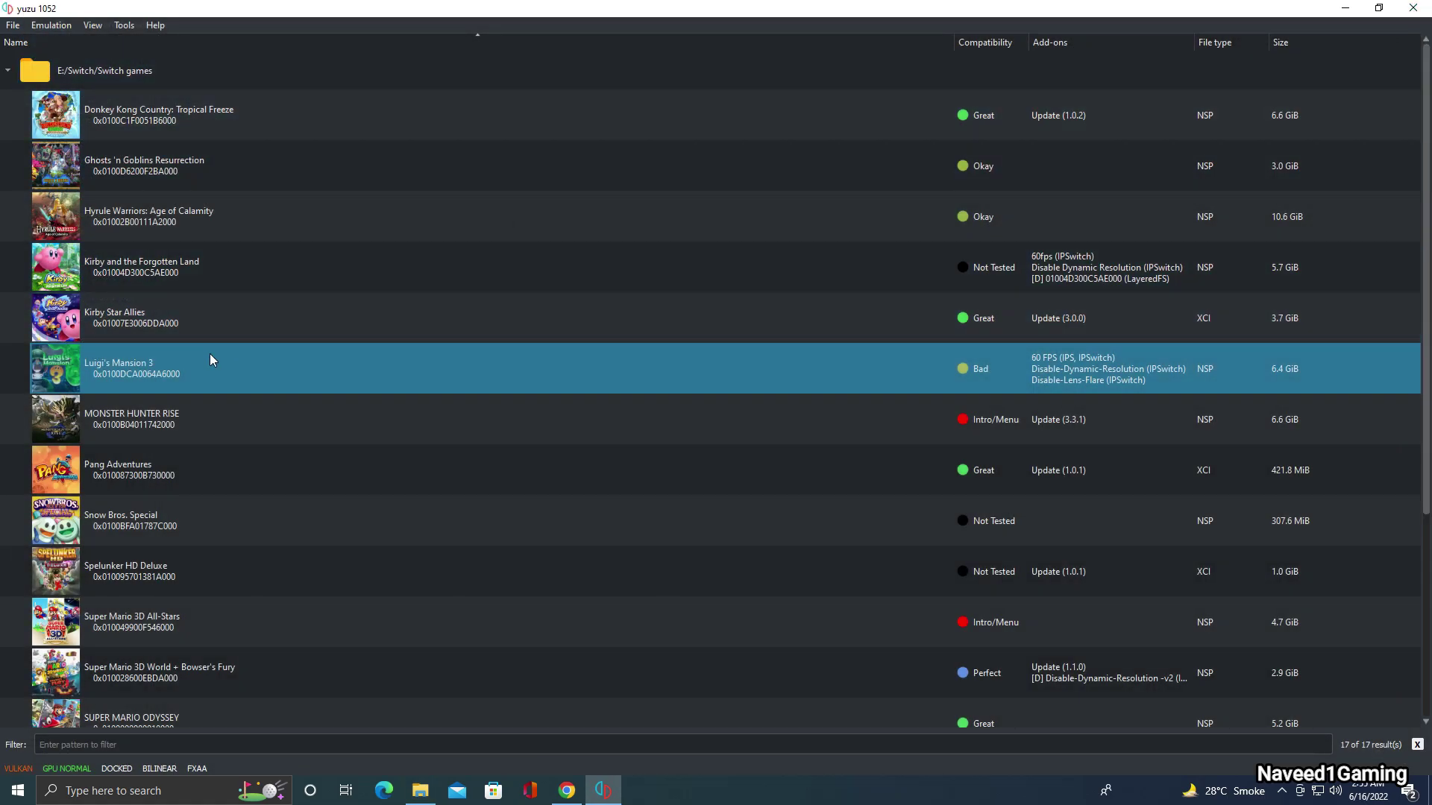
- Check the enabled 60 FPS, Disable-Dynamic-Resolution and Disable-Lens-Flare add-ons in the properties of Luigi's Mansion 3 and accept the dialog
{"action": "right_click", "coordinate": [155, 368]}
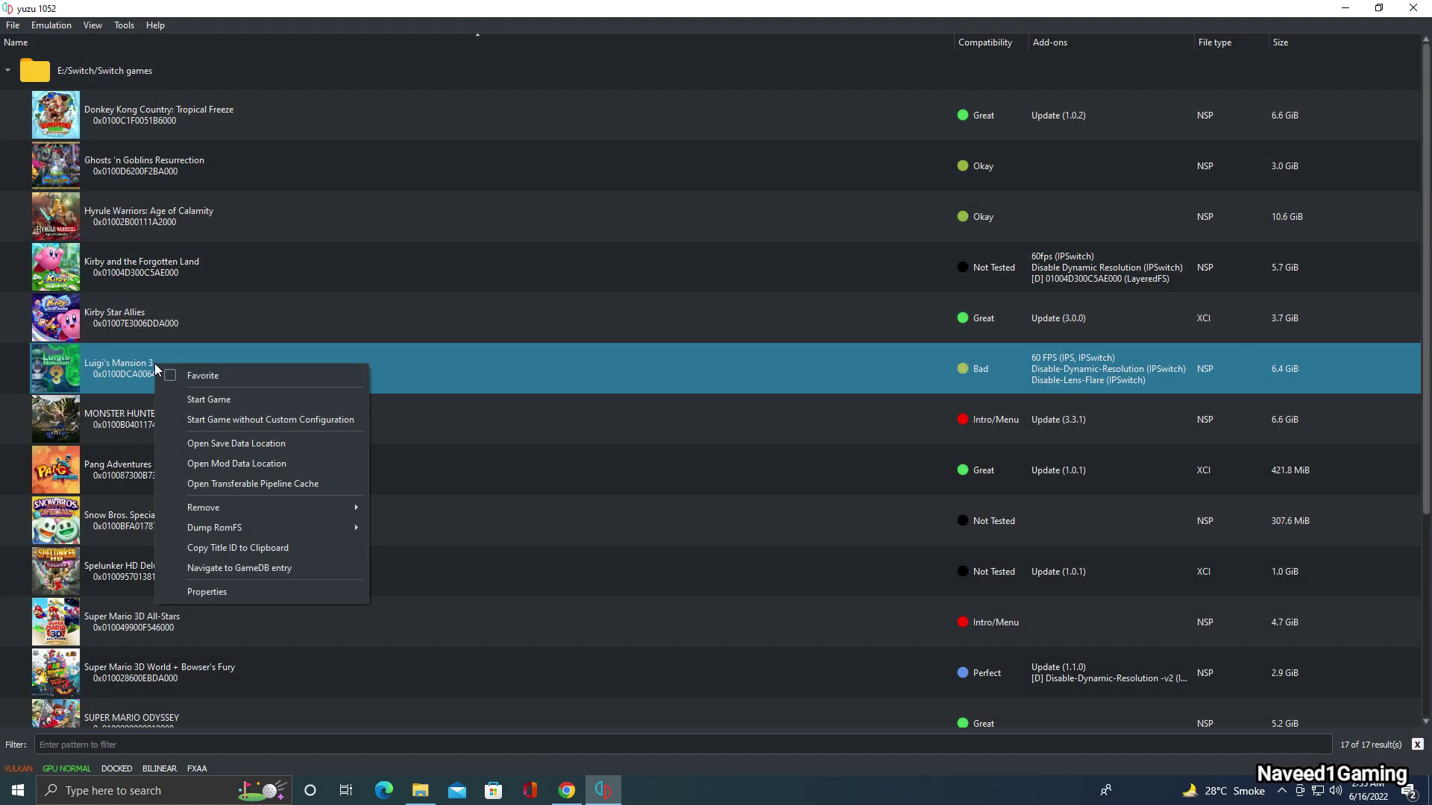
{"action": "left_click", "coordinate": [331, 593]}
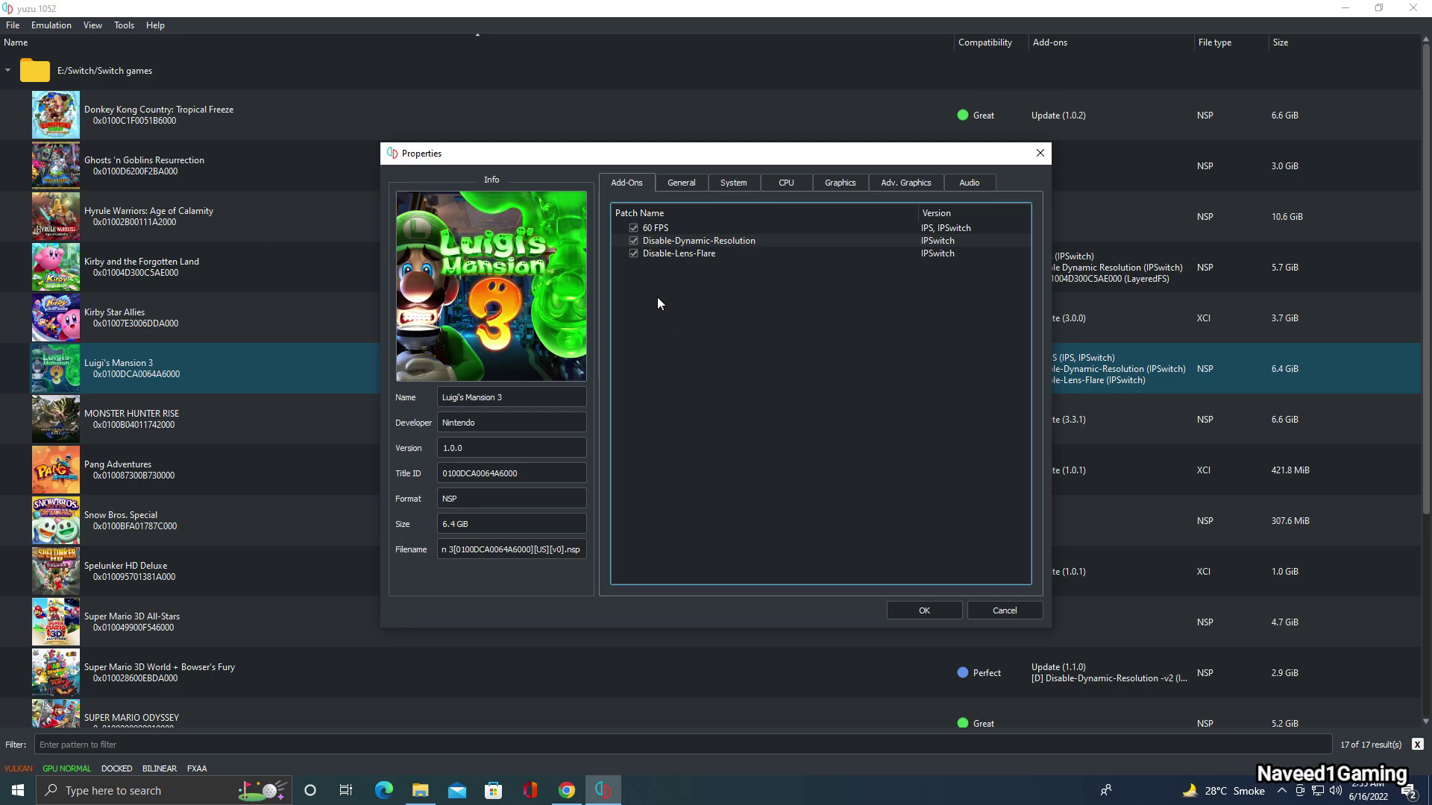
{"action": "left_click", "coordinate": [938, 612]}
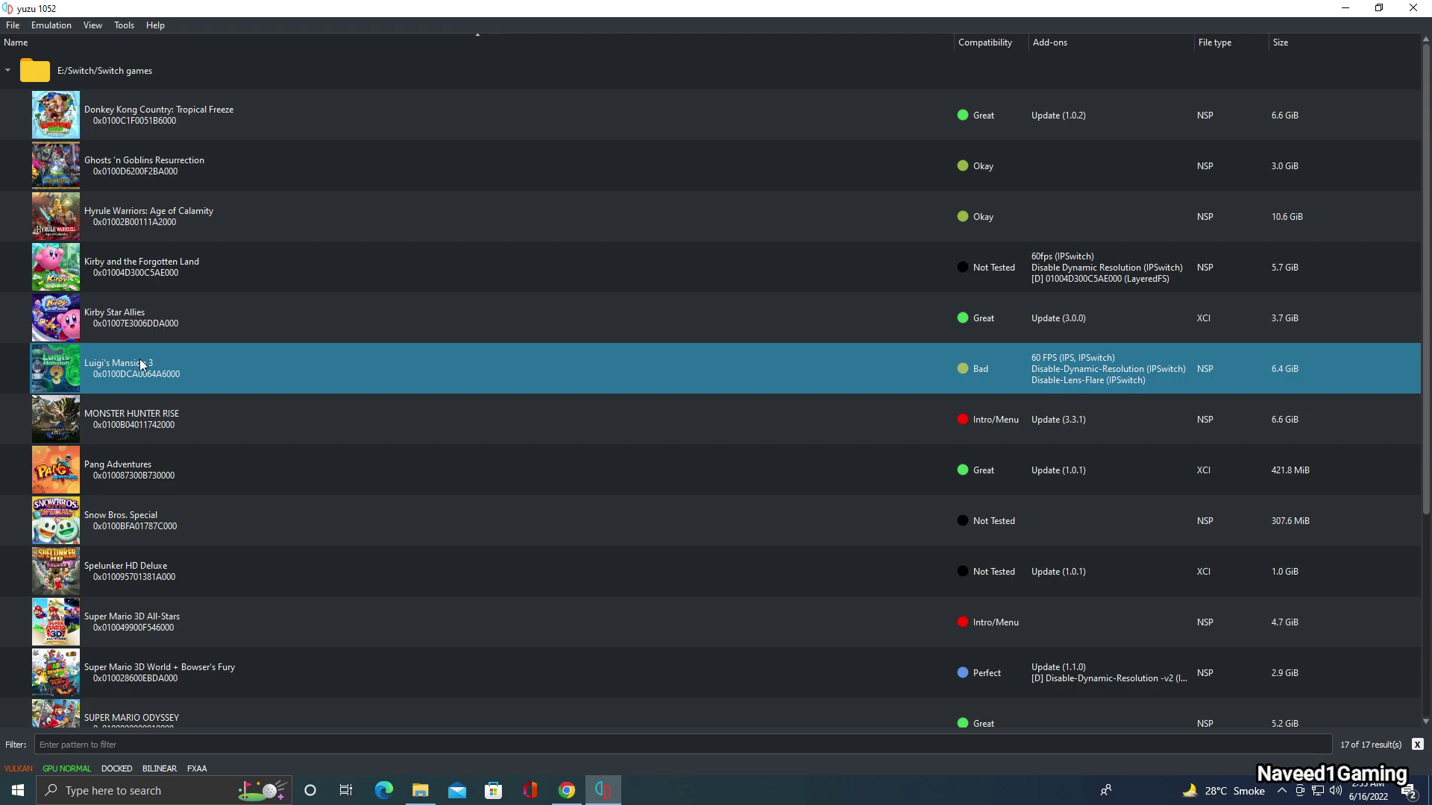
- Start Luigi's Mansion 3 with the installed mods and switch the running game to full screen
{"action": "right_click", "coordinate": [141, 363]}
{"action": "left_click", "coordinate": [419, 128]}
{"action": "key", "text": "Return"}
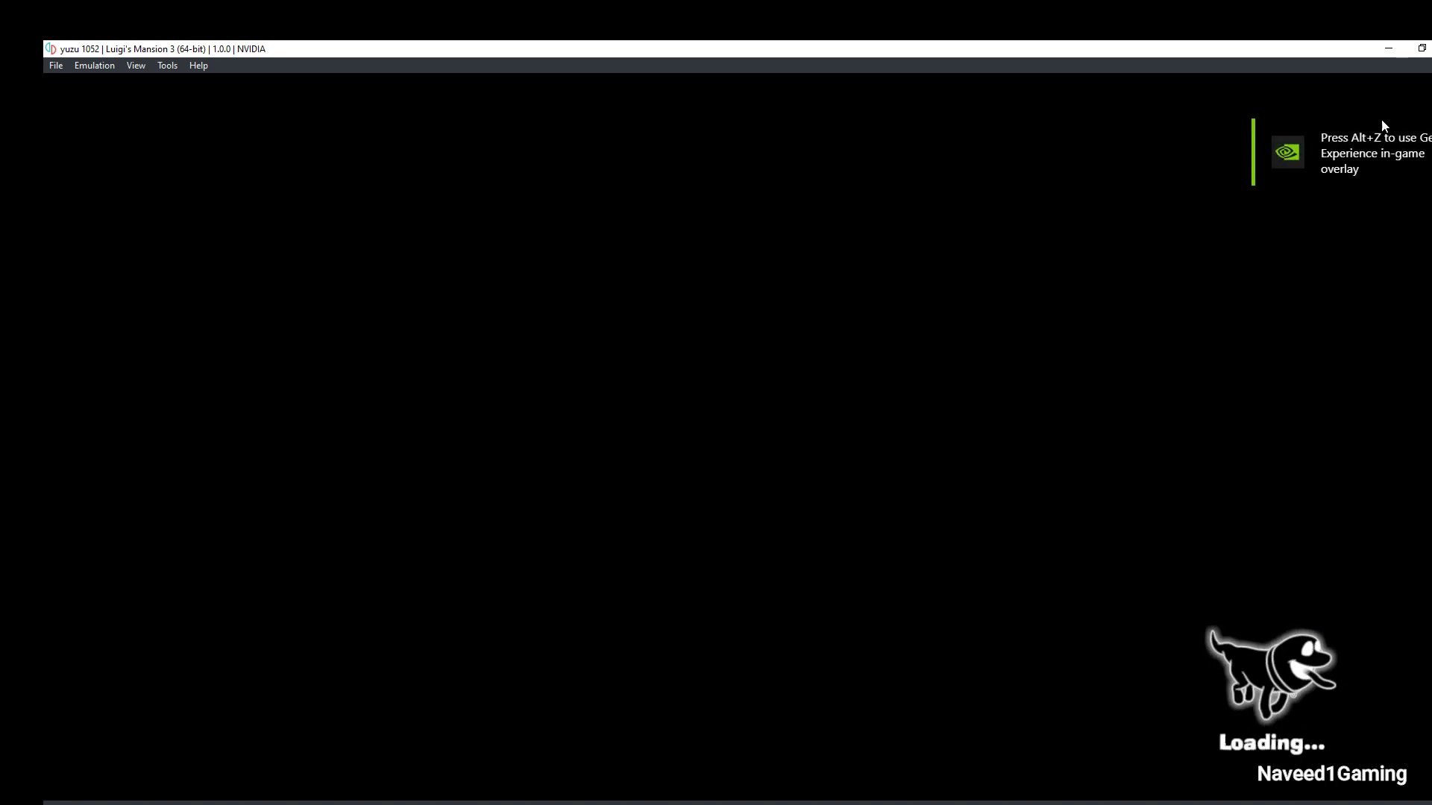
{"action": "left_click", "coordinate": [1387, 48]}
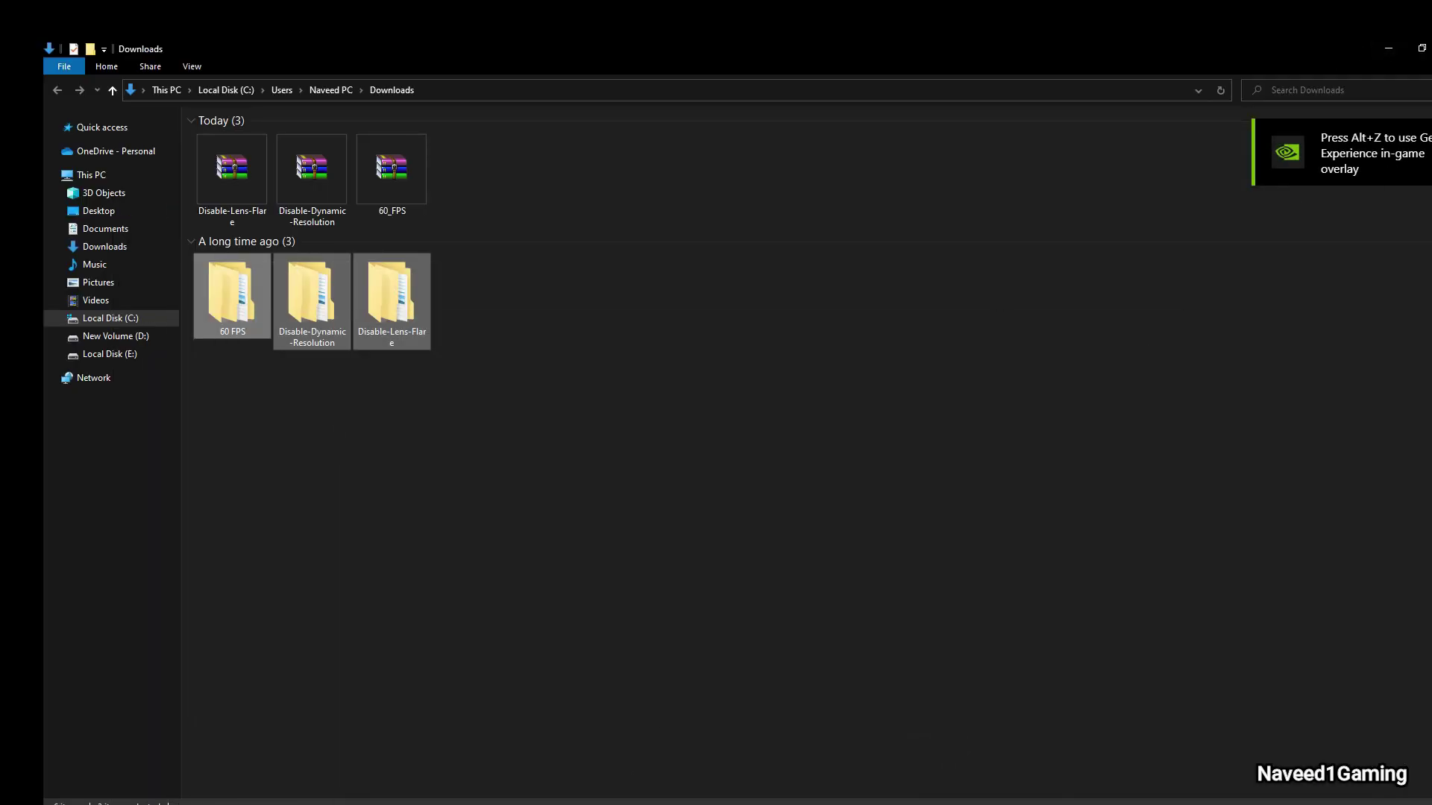
{"action": "left_click", "coordinate": [640, 798]}
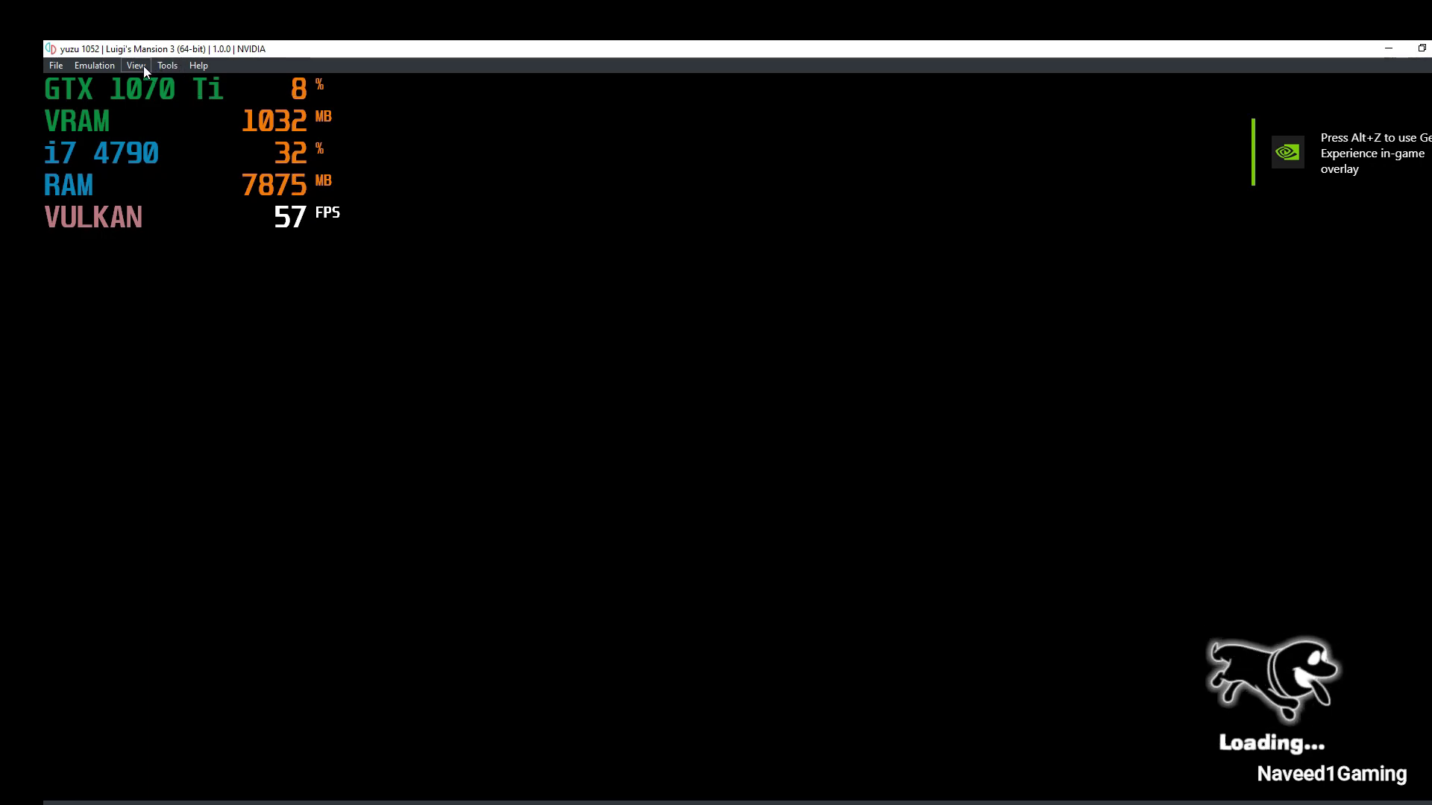
{"action": "left_click", "coordinate": [141, 65]}
{"action": "left_click", "coordinate": [170, 83]}
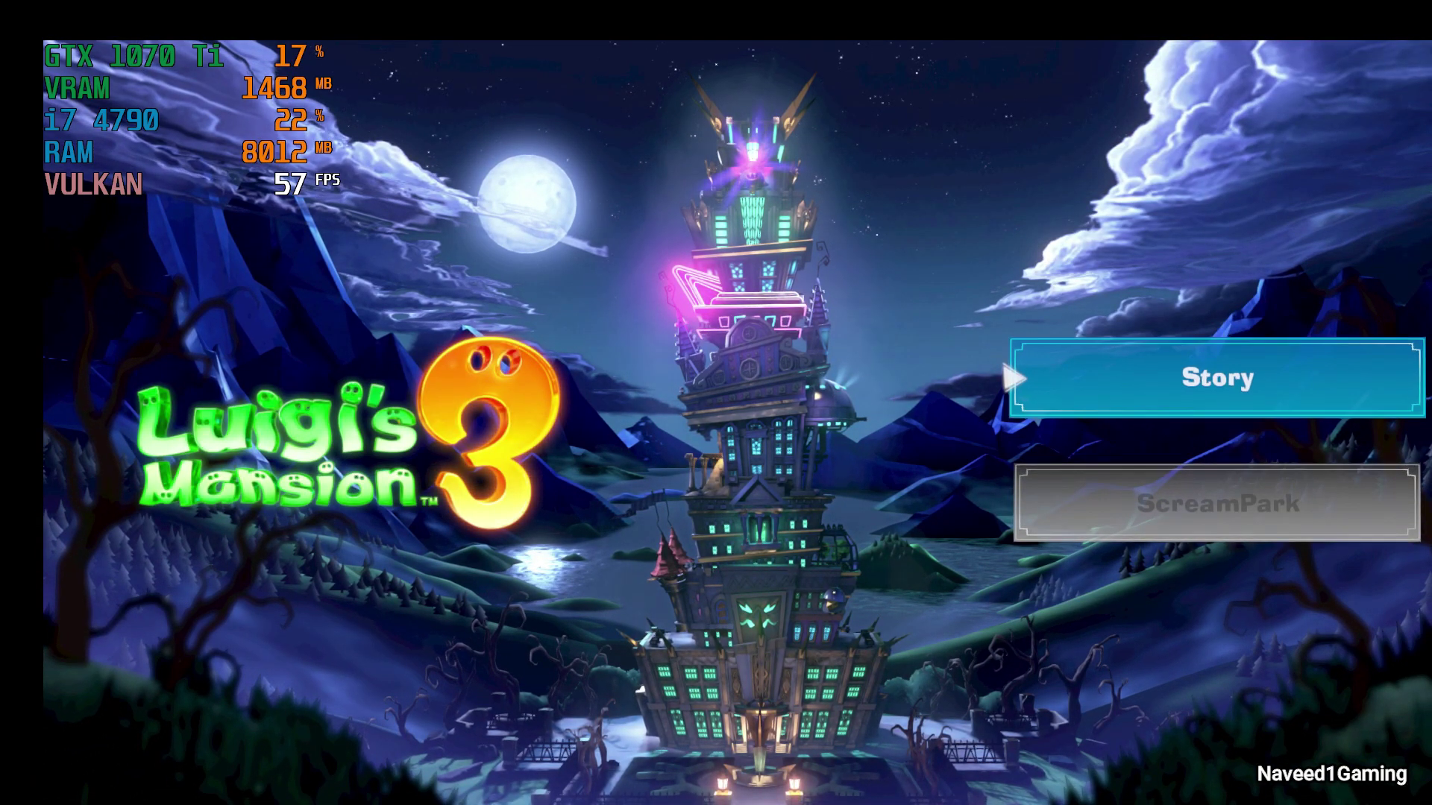
- Enter Story mode, open the GAME 1 save and load its Service Hallway entry
{"action": "key", "text": "Return"}
{"action": "key", "text": "Return"}
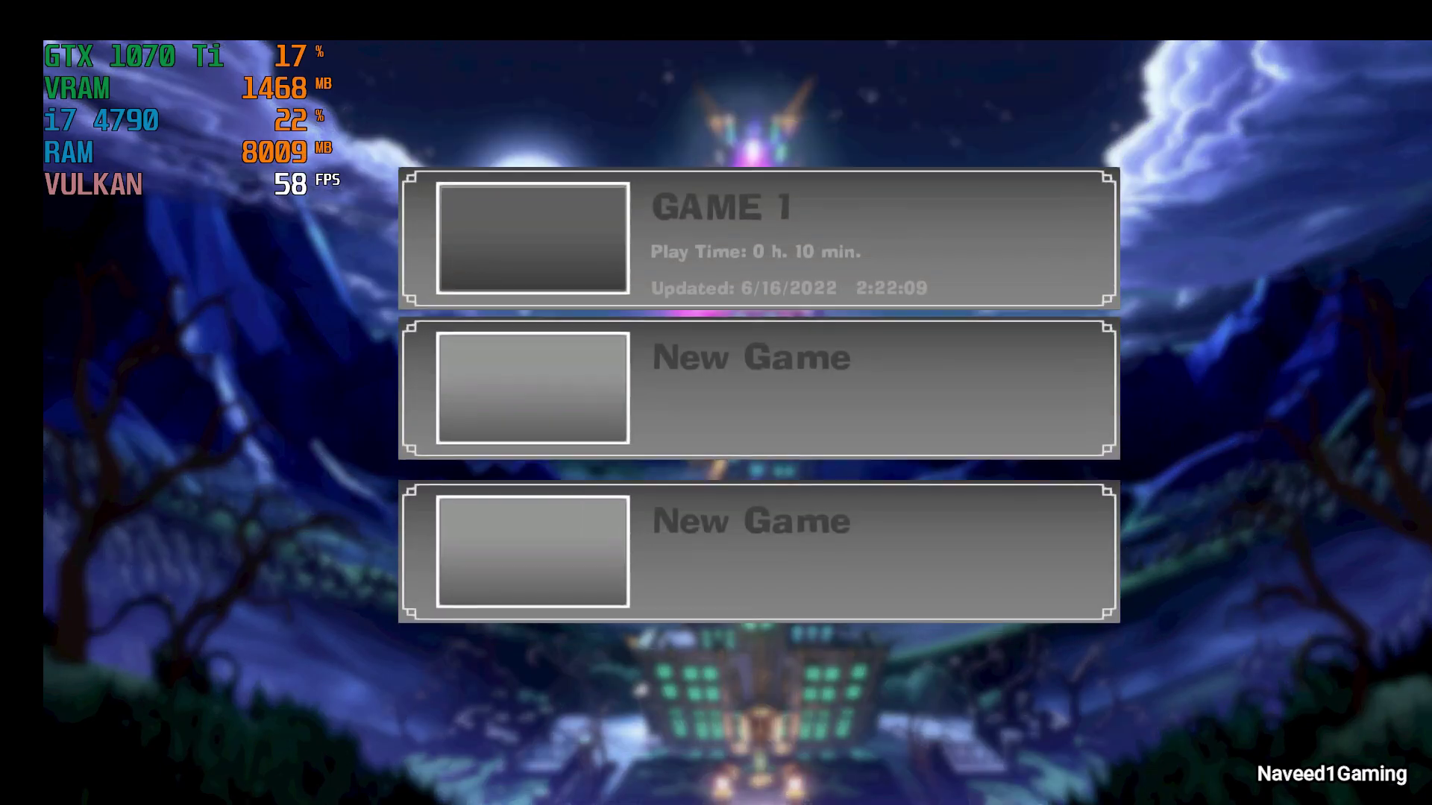
{"action": "key", "text": "Return"}
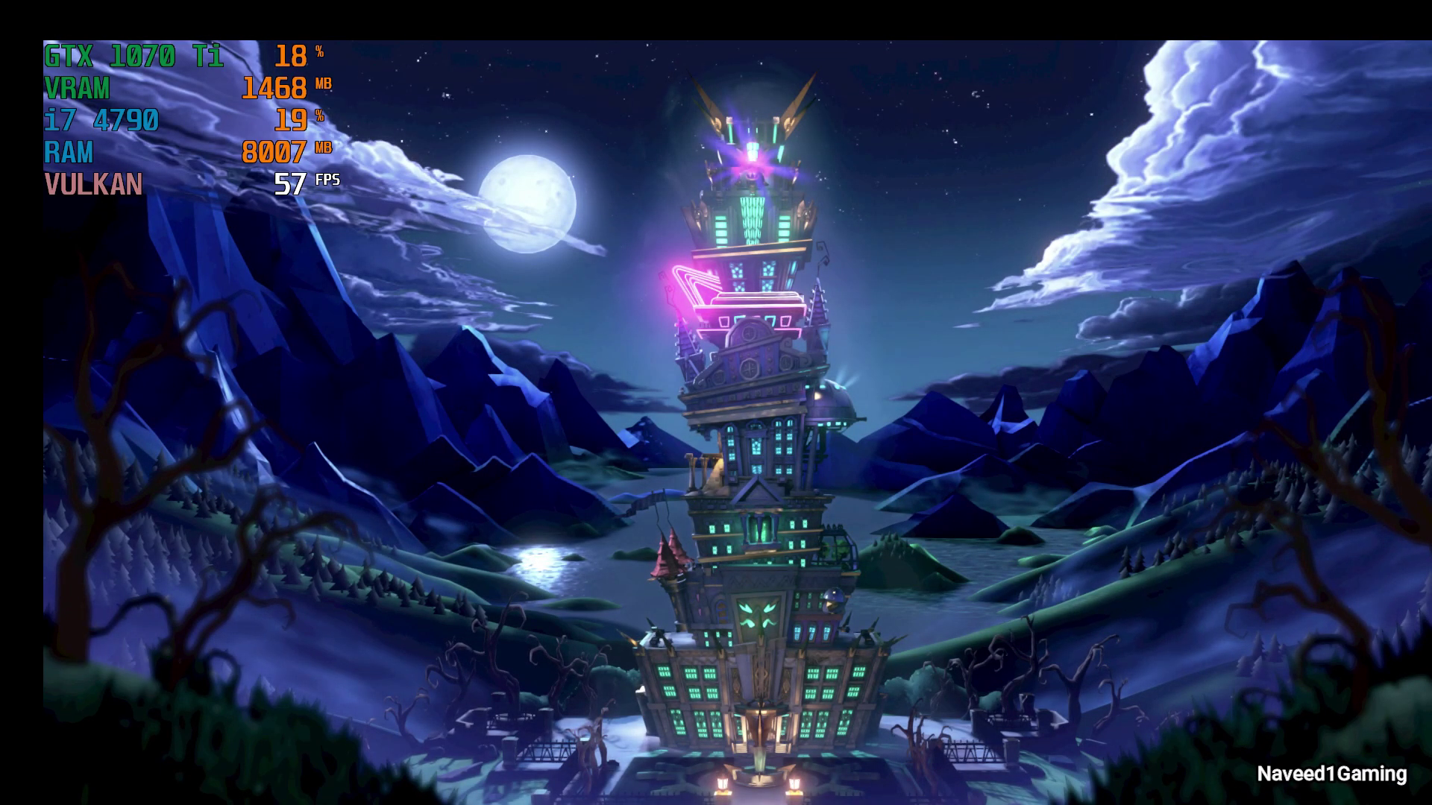
{"action": "key", "text": "Down"}
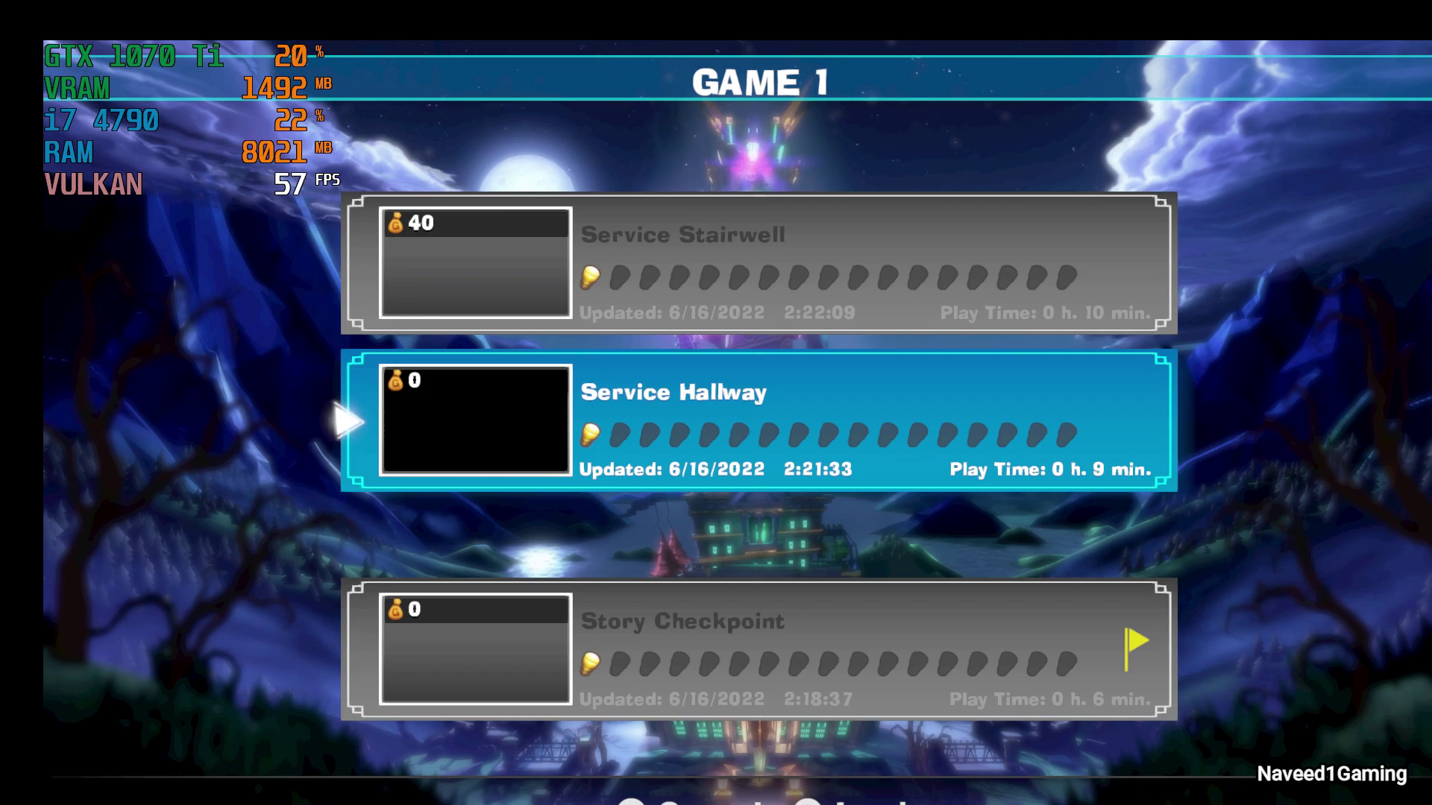
{"action": "key", "text": "Return"}
{"action": "key", "text": "Return"}
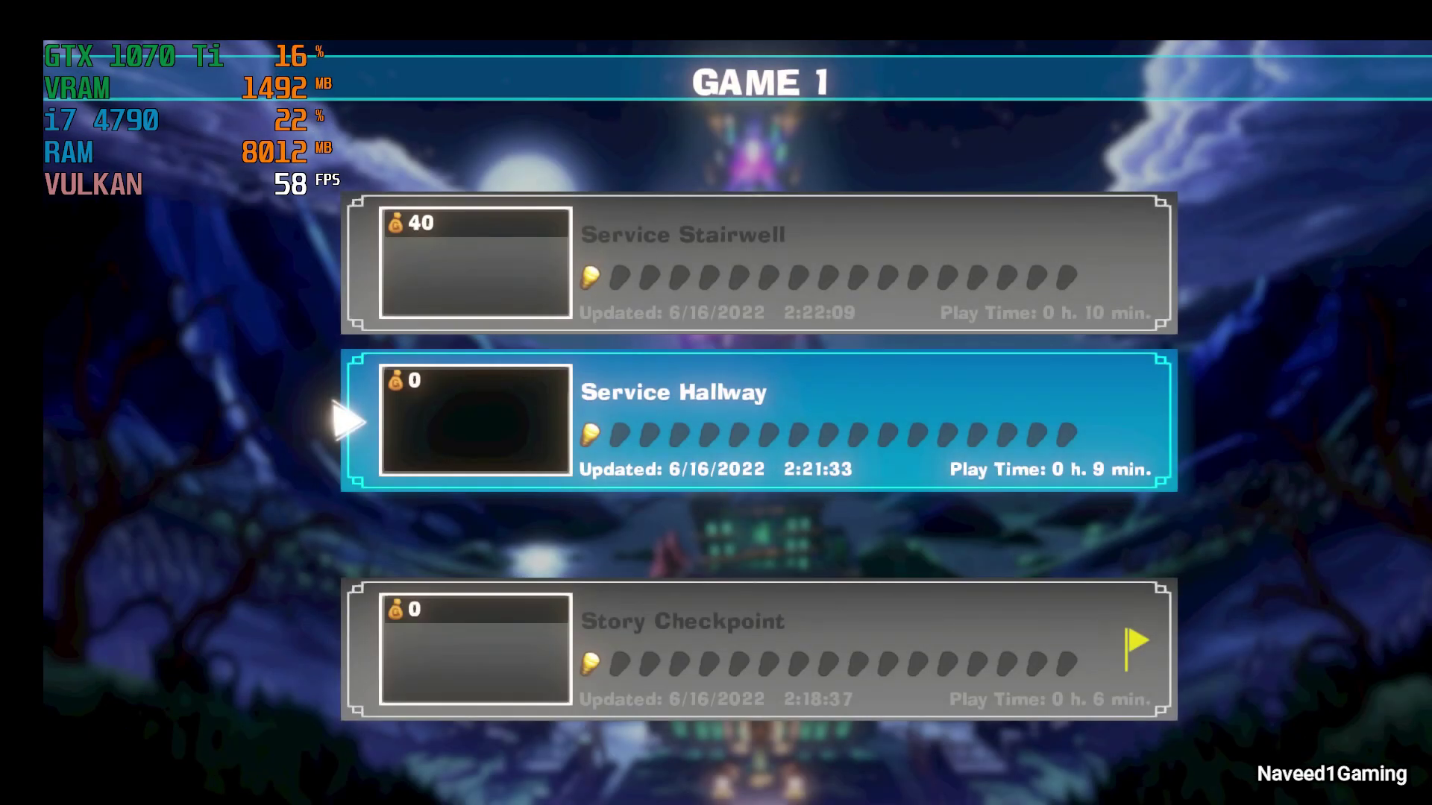